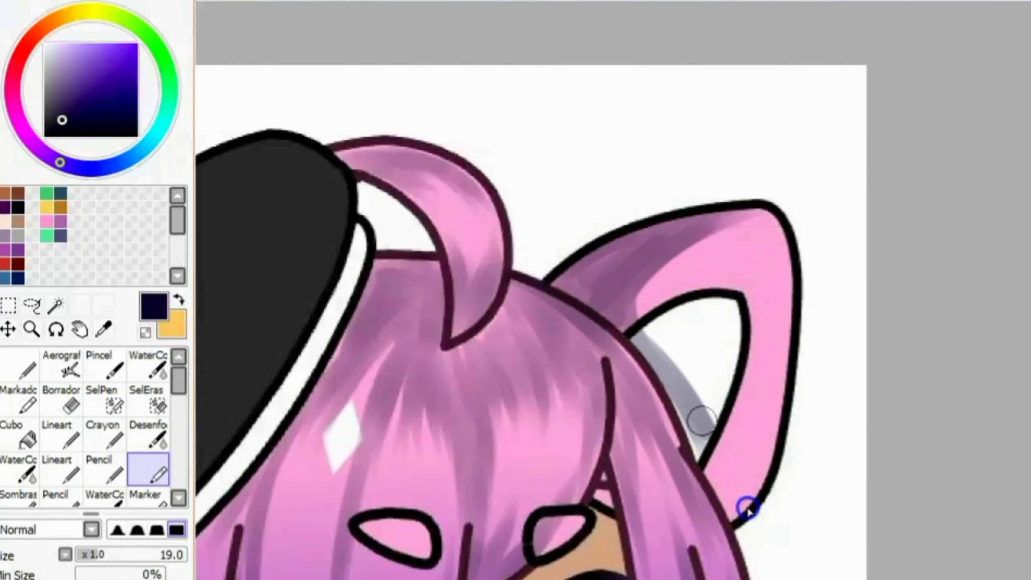
Step: Shade the large cat ear in dark navy, blend the shadow with the Desenfoque brush and erase the excess
{"action": "left_click", "coordinate": [148, 365]}
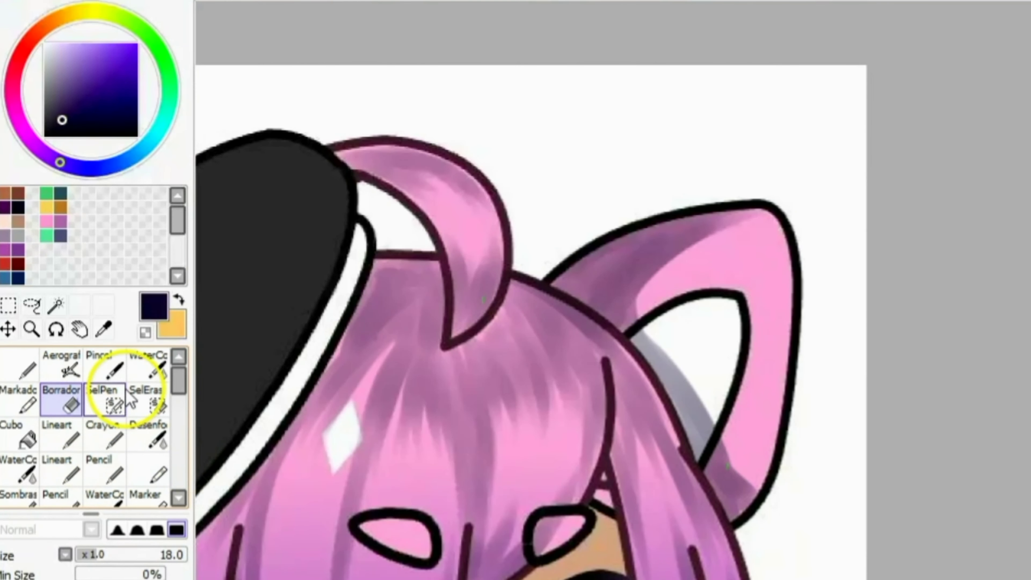
{"action": "mouse_move", "coordinate": [682, 252]}
{"action": "left_mouse_down"}
{"action": "mouse_move", "coordinate": [718, 322]}
{"action": "mouse_move", "coordinate": [651, 323]}
{"action": "left_mouse_up"}
{"action": "key", "text": "ctrl+z"}
{"action": "left_click", "coordinate": [150, 437]}
{"action": "left_click", "coordinate": [720, 331]}
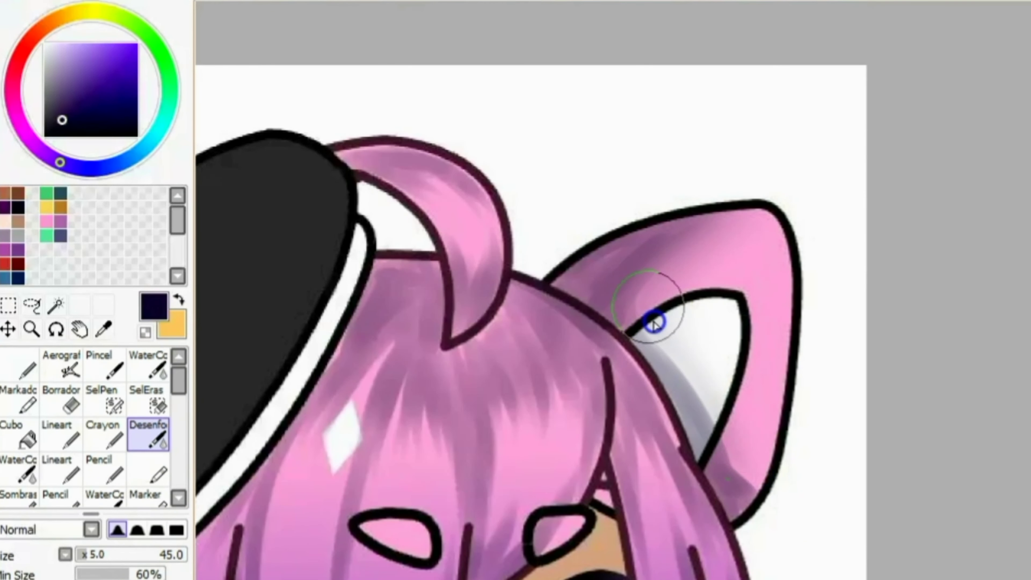
{"action": "key", "text": "e"}
{"action": "mouse_move", "coordinate": [757, 246]}
{"action": "left_mouse_down"}
{"action": "mouse_move", "coordinate": [707, 430]}
{"action": "mouse_move", "coordinate": [753, 253]}
{"action": "mouse_move", "coordinate": [685, 373]}
{"action": "left_mouse_up"}
{"action": "scroll", "coordinate": [379, 184], "scroll_direction": "down", "scroll_amount": 5}
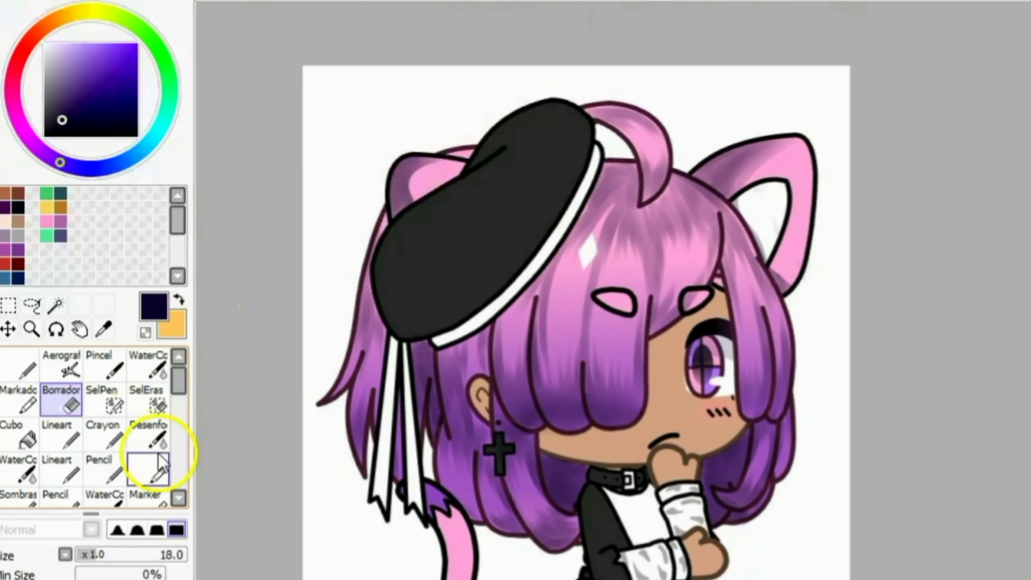
Step: Shade the small cat ear beside the beret, soften the shadow and erase what spills outside it
{"action": "left_click", "coordinate": [148, 433]}
{"action": "scroll", "coordinate": [605, 248], "scroll_direction": "up", "scroll_amount": 5}
{"action": "left_click_drag", "start_coordinate": [605, 248], "coordinate": [626, 325]}
{"action": "key", "text": "e"}
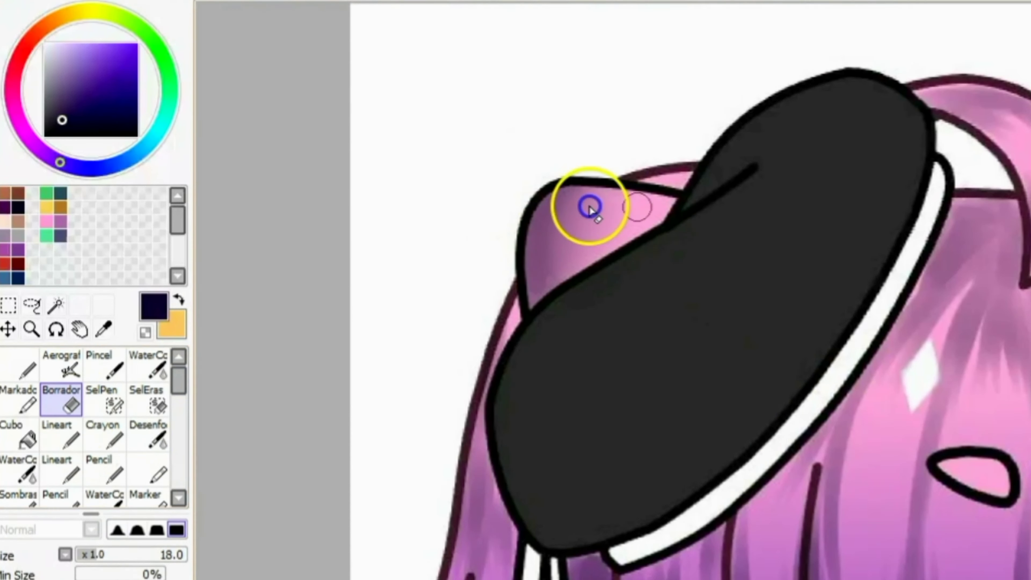
{"action": "scroll", "coordinate": [486, 16], "scroll_direction": "down", "scroll_amount": 5}
{"action": "key", "text": "ctrl+plus"}
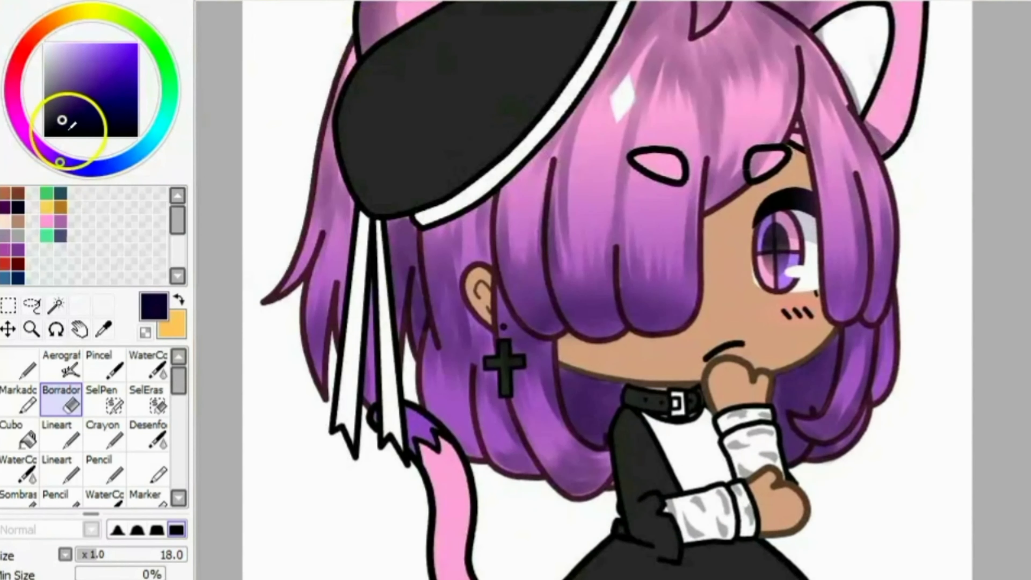
Step: Paint a dark navy shadow over the lower left of the beret and its white band, then erase the overspill
{"action": "scroll", "coordinate": [212, 350], "scroll_direction": "up", "scroll_amount": 3}
{"action": "left_click", "coordinate": [155, 473]}
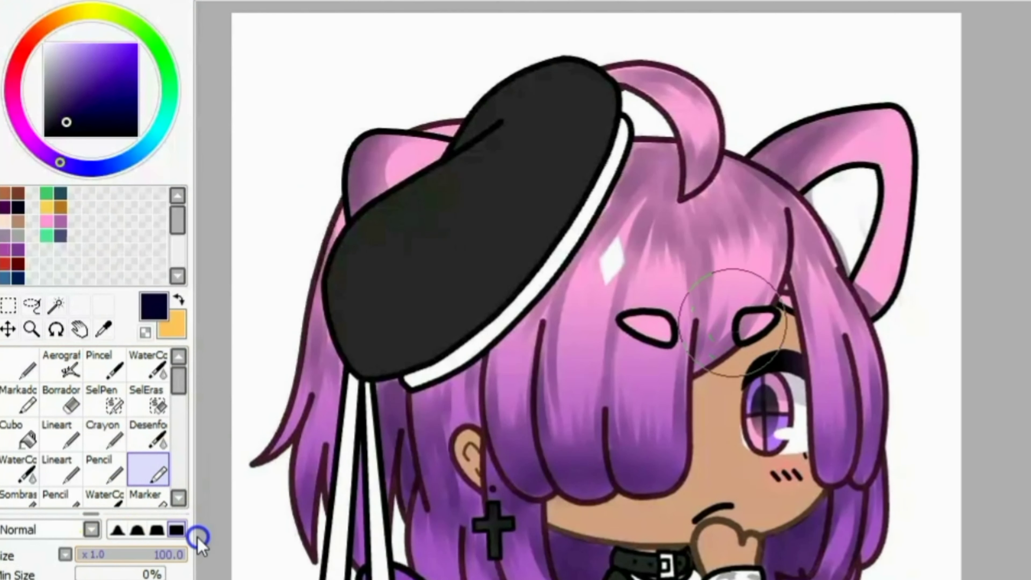
{"action": "left_click_drag", "start_coordinate": [156, 560], "coordinate": [140, 556]}
{"action": "mouse_move", "coordinate": [467, 159]}
{"action": "left_mouse_down"}
{"action": "mouse_move", "coordinate": [430, 316]}
{"action": "mouse_move", "coordinate": [365, 365]}
{"action": "left_mouse_up"}
{"action": "key", "text": "ctrl+plus"}
{"action": "left_click", "coordinate": [60, 400]}
{"action": "left_click_drag", "start_coordinate": [140, 555], "coordinate": [102, 554]}
{"action": "mouse_move", "coordinate": [338, 540]}
{"action": "left_mouse_down"}
{"action": "mouse_move", "coordinate": [437, 528]}
{"action": "mouse_move", "coordinate": [371, 573]}
{"action": "left_mouse_up"}
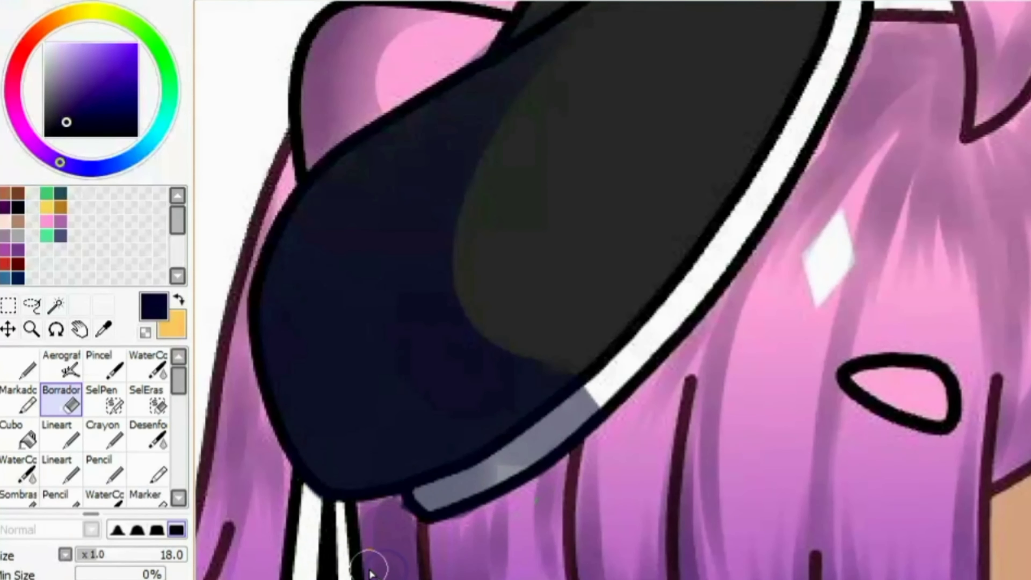
{"action": "key", "text": "ctrl+minus"}
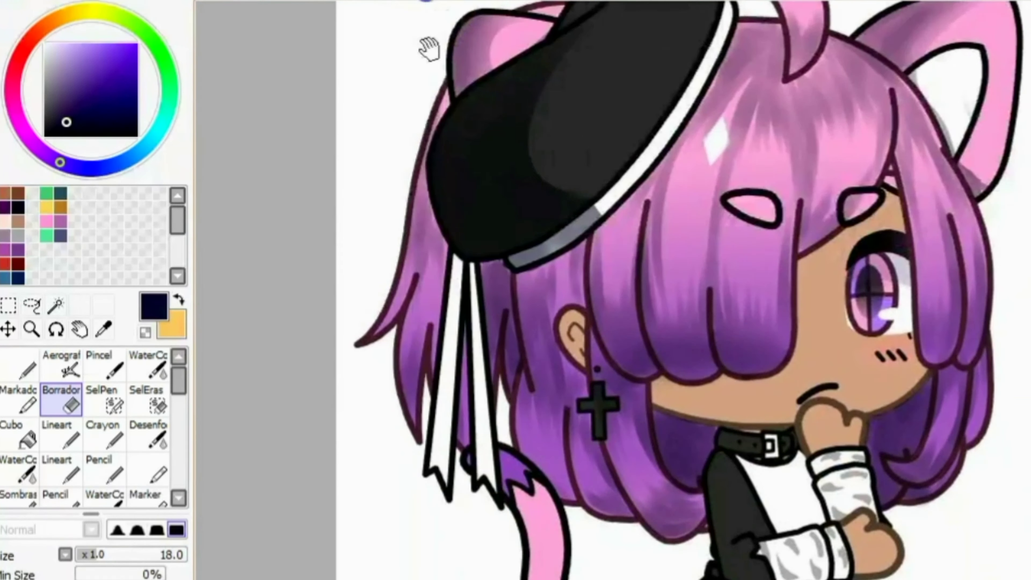
Step: Paint a dark navy shadow along the left part of the black skirt
{"action": "scroll", "coordinate": [609, 284], "scroll_direction": "down", "scroll_amount": 5}
{"action": "left_click", "coordinate": [101, 365]}
{"action": "left_click", "coordinate": [148, 469]}
{"action": "key", "text": "ctrl+plus"}
{"action": "mouse_move", "coordinate": [511, 405]}
{"action": "left_mouse_down"}
{"action": "mouse_move", "coordinate": [476, 472]}
{"action": "mouse_move", "coordinate": [510, 417]}
{"action": "mouse_move", "coordinate": [469, 395]}
{"action": "mouse_move", "coordinate": [550, 278]}
{"action": "mouse_move", "coordinate": [357, 472]}
{"action": "left_mouse_up"}
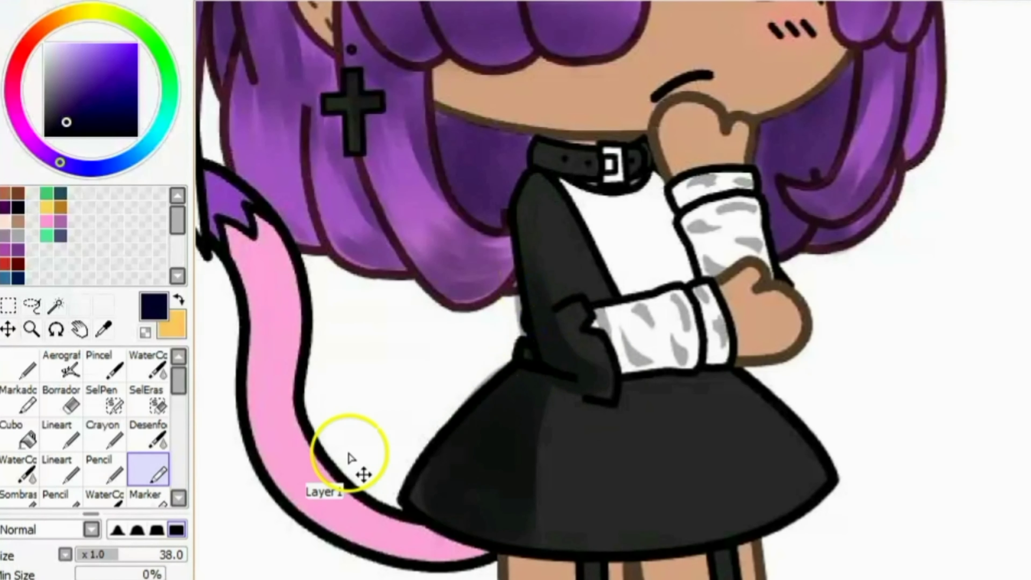
Step: Shade the black sleeve, white shirt front and bandaged forearm using the navy brush at size 18
{"action": "left_click", "coordinate": [542, 316]}
{"action": "left_click_drag", "start_coordinate": [559, 365], "coordinate": [429, 457]}
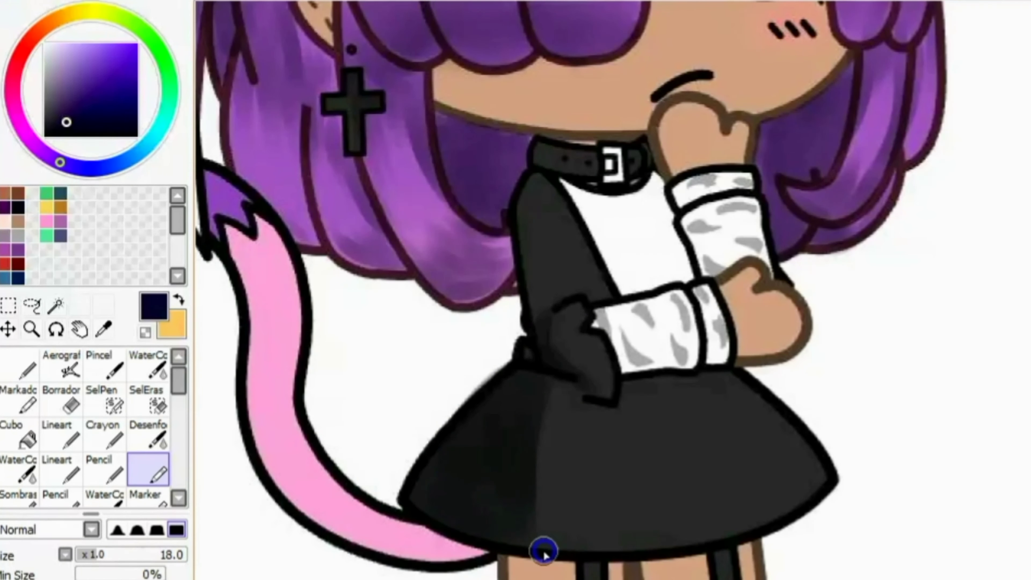
{"action": "mouse_move", "coordinate": [629, 305]}
{"action": "left_mouse_down"}
{"action": "mouse_move", "coordinate": [539, 169]}
{"action": "mouse_move", "coordinate": [648, 305]}
{"action": "left_mouse_up"}
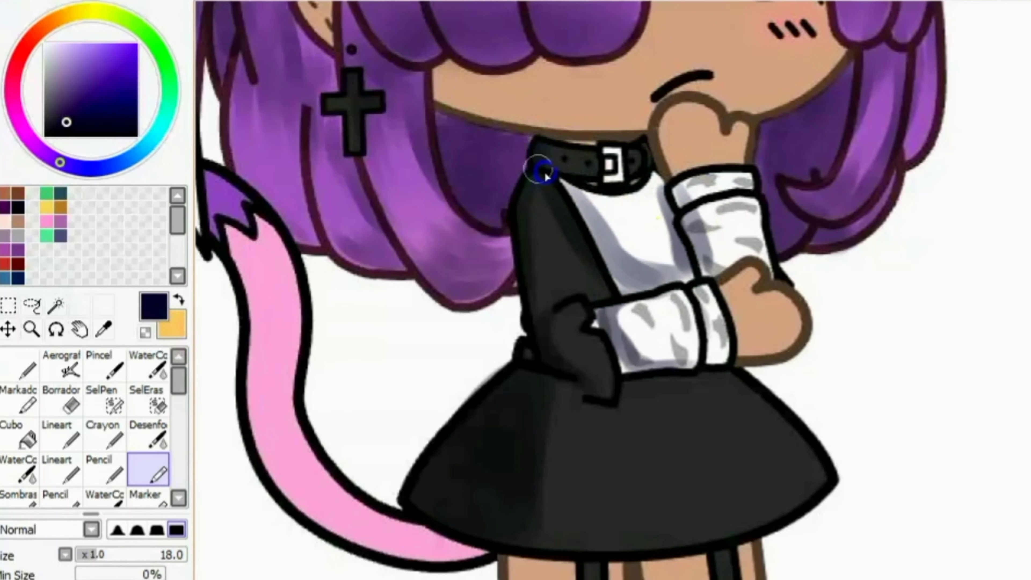
{"action": "scroll", "coordinate": [442, 353], "scroll_direction": "down", "scroll_amount": 3}
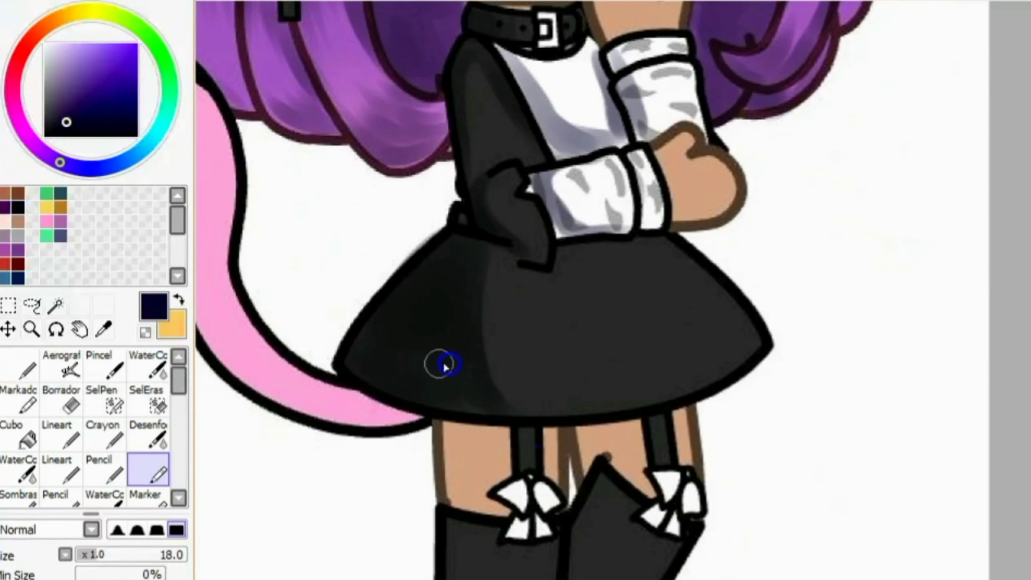
{"action": "scroll", "coordinate": [510, 333], "scroll_direction": "up", "scroll_amount": 5}
{"action": "scroll", "coordinate": [537, 479], "scroll_direction": "down", "scroll_amount": 2}
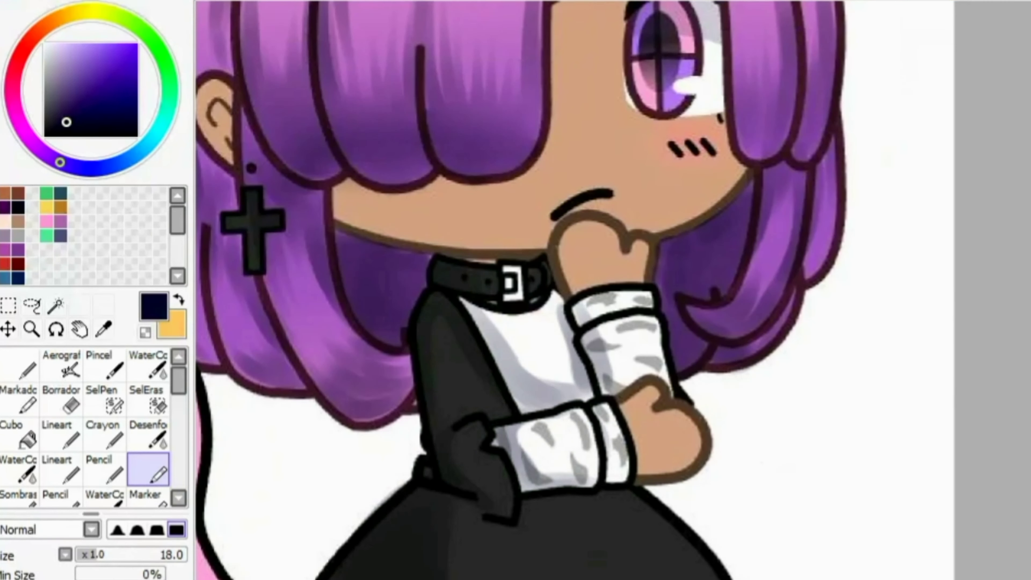
Step: Paint dark navy shadows along the left sides of both stockings and boots
{"action": "scroll", "coordinate": [858, 444], "scroll_direction": "up", "scroll_amount": 4}
{"action": "left_click_drag", "start_coordinate": [858, 444], "coordinate": [658, 356]}
{"action": "scroll", "coordinate": [658, 356], "scroll_direction": "down", "scroll_amount": 3}
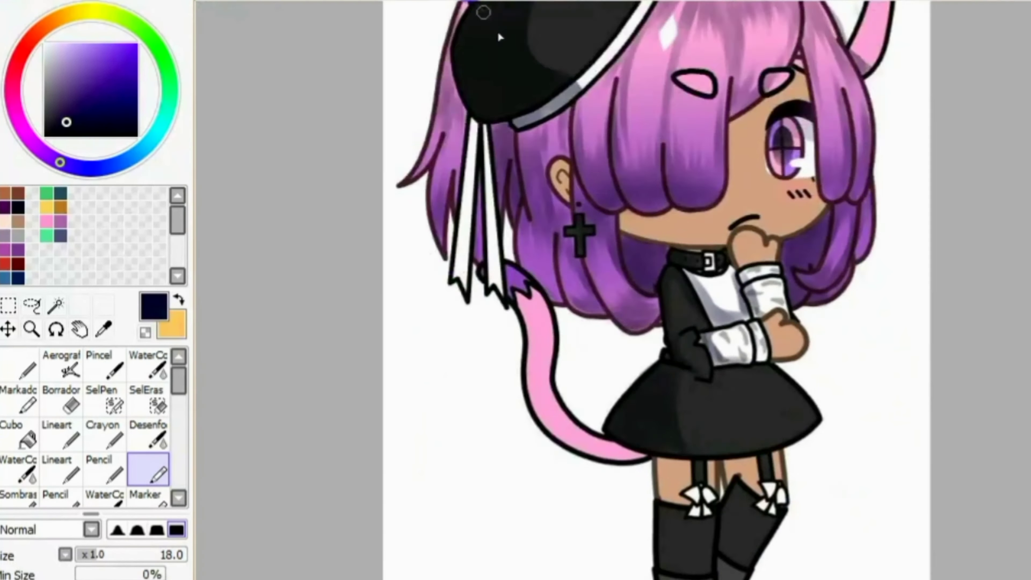
{"action": "scroll", "coordinate": [426, 150], "scroll_direction": "up", "scroll_amount": 3}
{"action": "scroll", "coordinate": [426, 149], "scroll_direction": "down", "scroll_amount": 4}
{"action": "mouse_move", "coordinate": [520, 203]}
{"action": "left_mouse_down"}
{"action": "mouse_move", "coordinate": [541, 380]}
{"action": "mouse_move", "coordinate": [529, 384]}
{"action": "mouse_move", "coordinate": [555, 486]}
{"action": "mouse_move", "coordinate": [550, 431]}
{"action": "mouse_move", "coordinate": [506, 422]}
{"action": "left_mouse_up"}
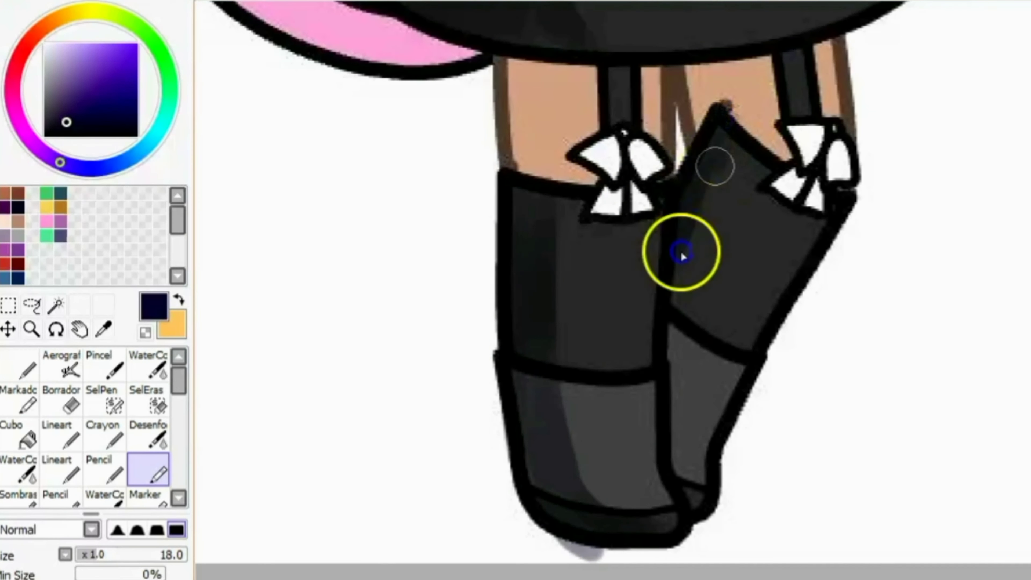
Step: Reduce the brush size to 9 and paint fine shadows on the two white garter bows
{"action": "scroll", "coordinate": [635, 316], "scroll_direction": "up", "scroll_amount": 3}
{"action": "left_click", "coordinate": [97, 560]}
{"action": "scroll", "coordinate": [602, 299], "scroll_direction": "up", "scroll_amount": 3}
{"action": "mouse_move", "coordinate": [576, 320]}
{"action": "left_mouse_down"}
{"action": "mouse_move", "coordinate": [603, 299]}
{"action": "mouse_move", "coordinate": [615, 422]}
{"action": "left_mouse_up"}
{"action": "left_click_drag", "start_coordinate": [690, 300], "coordinate": [693, 366]}
{"action": "left_click_drag", "start_coordinate": [690, 418], "coordinate": [692, 466]}
{"action": "mouse_move", "coordinate": [1005, 288]}
{"action": "left_mouse_down"}
{"action": "mouse_move", "coordinate": [759, 294]}
{"action": "mouse_move", "coordinate": [755, 368]}
{"action": "mouse_move", "coordinate": [722, 410]}
{"action": "left_mouse_up"}
{"action": "left_click_drag", "start_coordinate": [796, 406], "coordinate": [799, 455]}
{"action": "scroll", "coordinate": [453, 4], "scroll_direction": "down", "scroll_amount": 5}
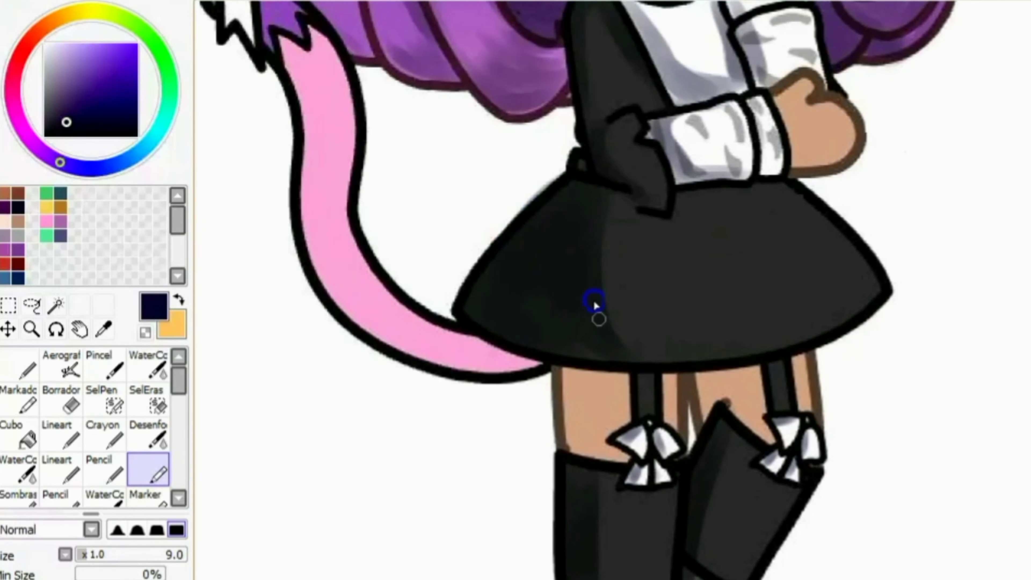
Step: Blend the edge of the skirt's shadow with the Desenfoque brush at size 45 and erase the excess
{"action": "key", "text": "b"}
{"action": "scroll", "coordinate": [597, 349], "scroll_direction": "up", "scroll_amount": 2}
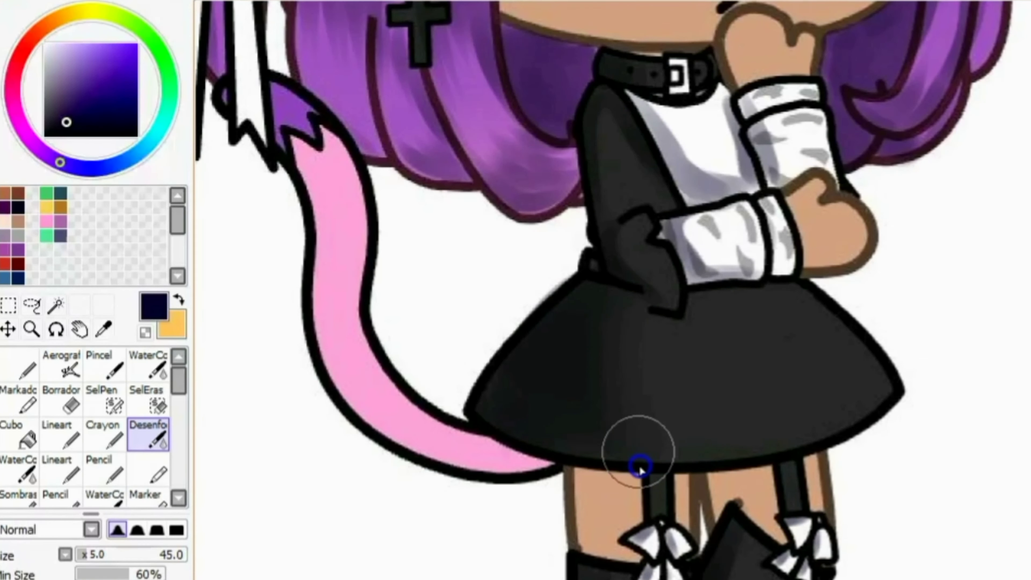
{"action": "left_click", "coordinate": [61, 400]}
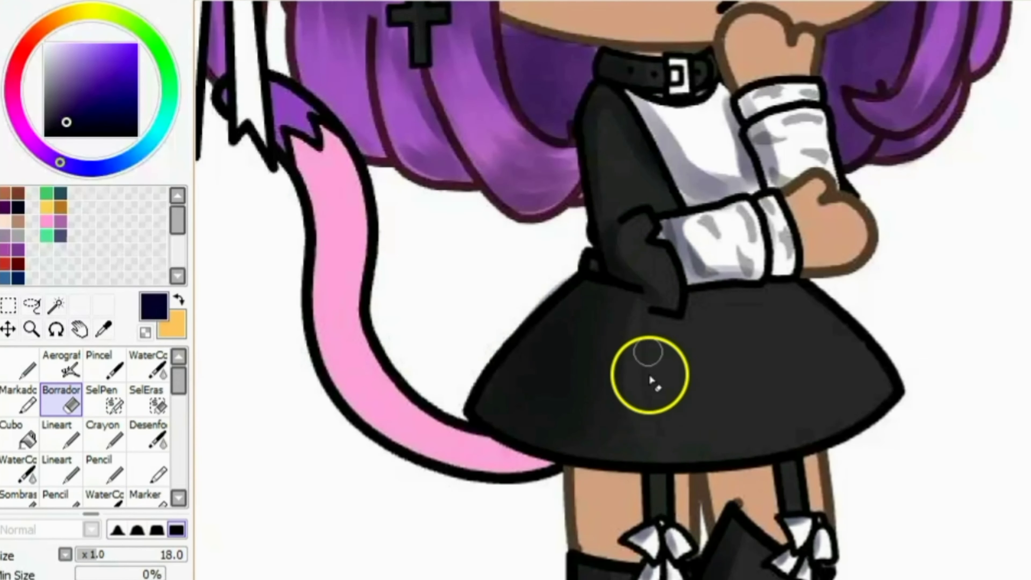
{"action": "scroll", "coordinate": [656, 4], "scroll_direction": "down", "scroll_amount": 3}
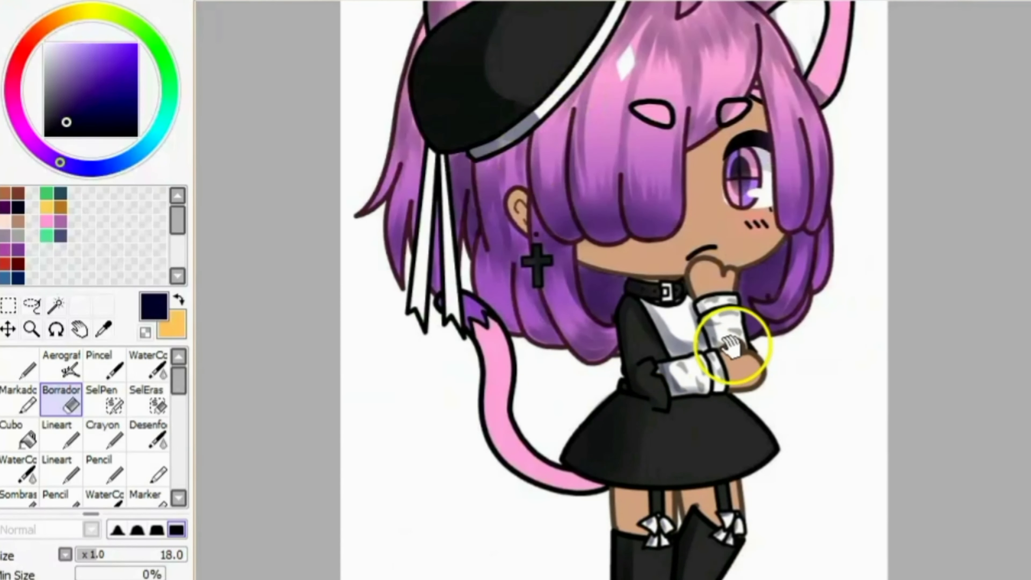
{"action": "scroll", "coordinate": [713, 367], "scroll_direction": "down", "scroll_amount": 2}
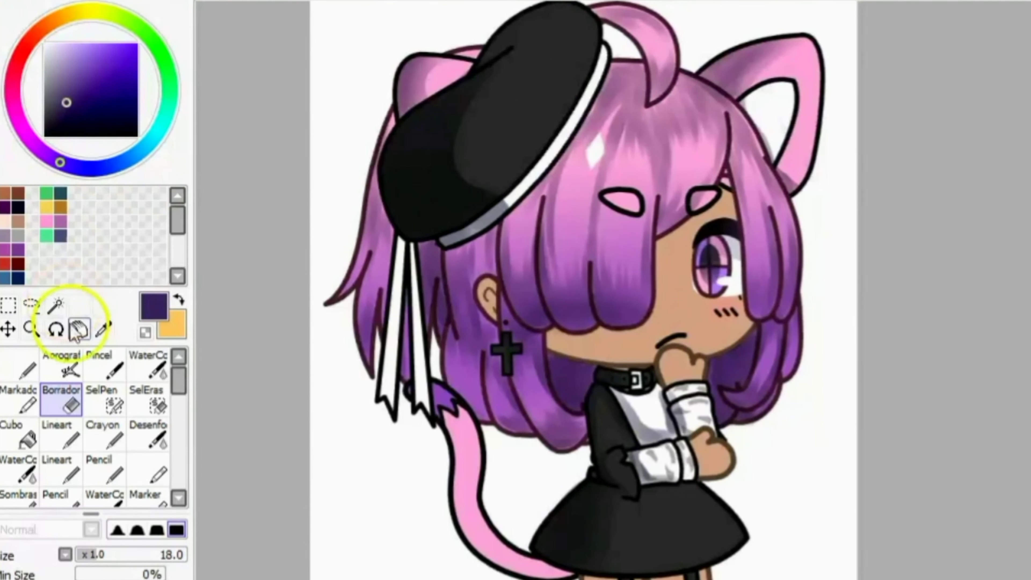
Step: Paint the shadow cast by the fringe on the face in dark purple with the brush at size 27
{"action": "key", "text": "n"}
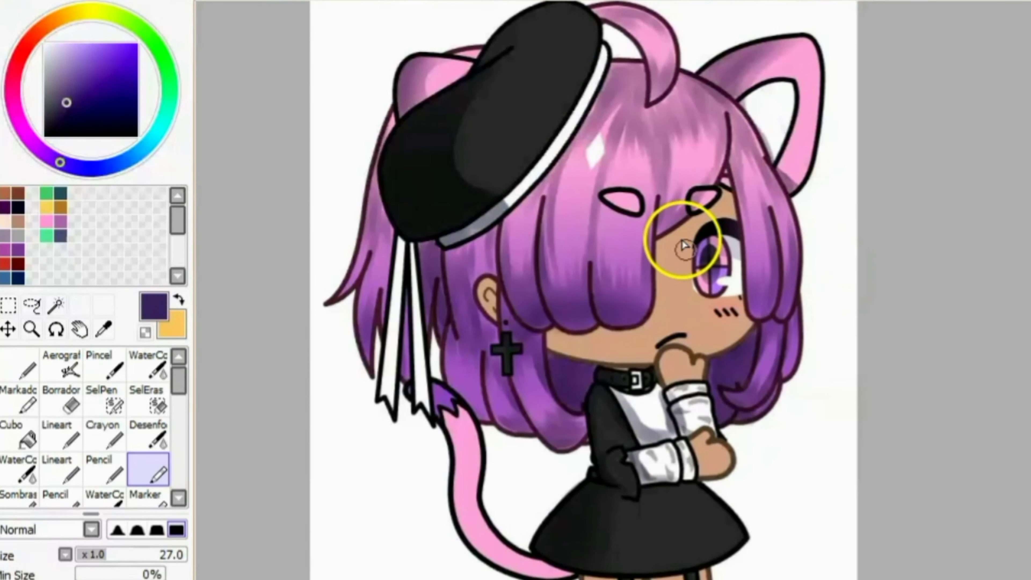
{"action": "scroll", "coordinate": [686, 237], "scroll_direction": "up", "scroll_amount": 2}
{"action": "scroll", "coordinate": [522, 256], "scroll_direction": "down", "scroll_amount": 2}
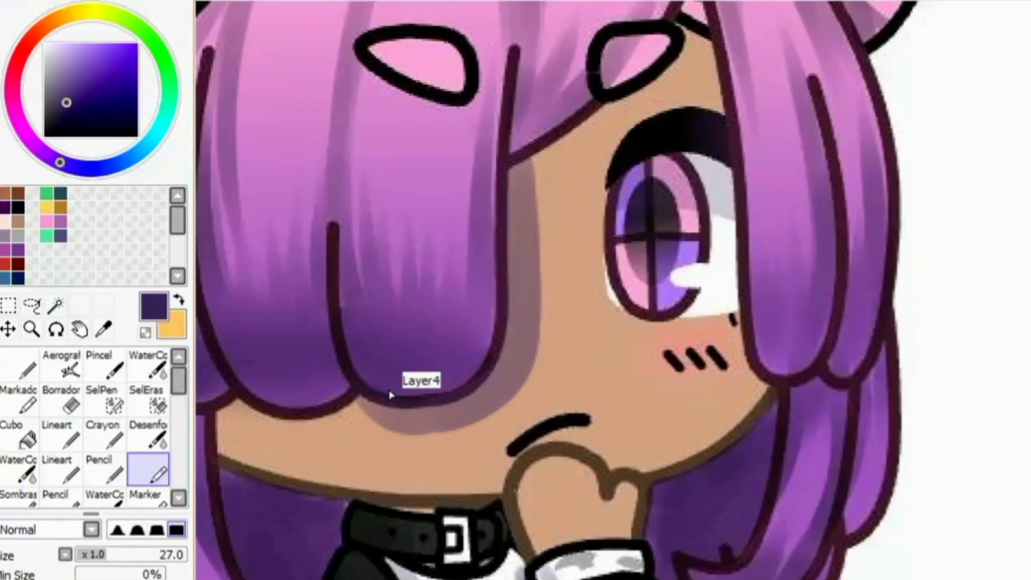
{"action": "scroll", "coordinate": [395, 391], "scroll_direction": "up", "scroll_amount": 2}
{"action": "left_click_drag", "start_coordinate": [502, 344], "coordinate": [536, 345]}
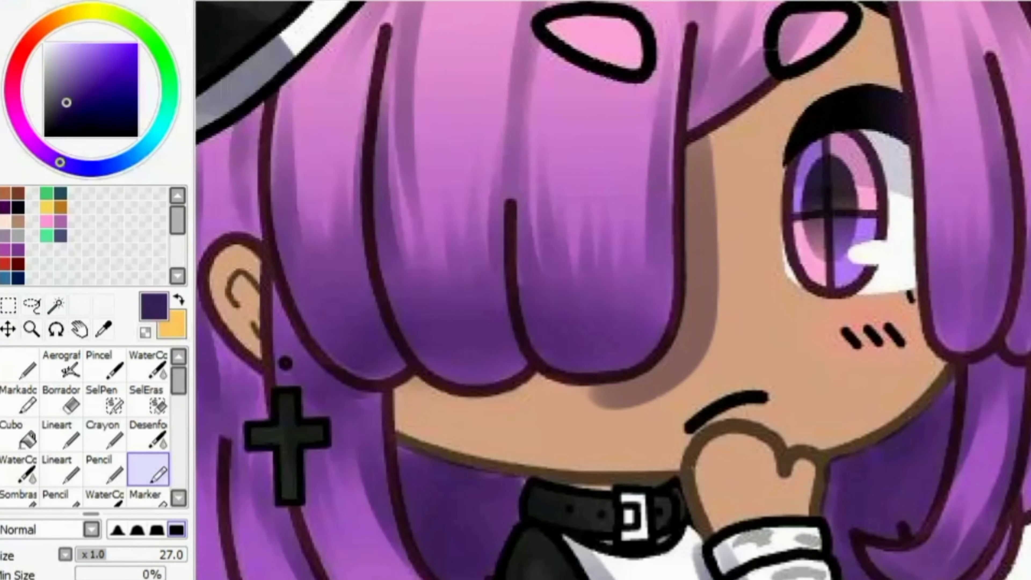
{"action": "mouse_move", "coordinate": [533, 382]}
{"action": "left_mouse_down"}
{"action": "mouse_move", "coordinate": [589, 400]}
{"action": "mouse_move", "coordinate": [483, 380]}
{"action": "mouse_move", "coordinate": [530, 391]}
{"action": "mouse_move", "coordinate": [428, 401]}
{"action": "left_mouse_up"}
{"action": "left_click_drag", "start_coordinate": [672, 154], "coordinate": [564, 252]}
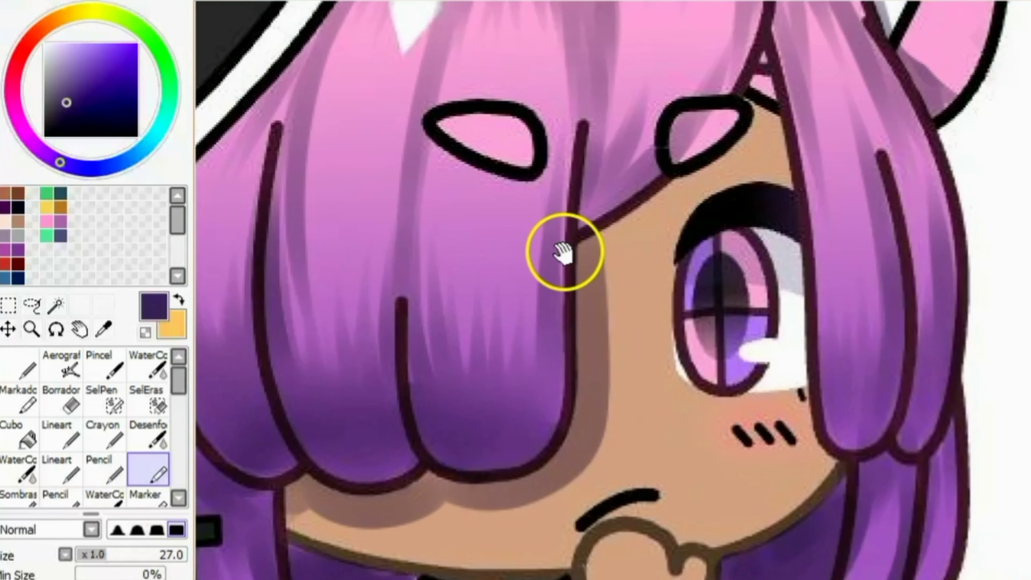
Step: Shade the skin under the swept fringe, beside the side lock, and on both hands in dark purple
{"action": "mouse_move", "coordinate": [763, 93]}
{"action": "left_mouse_down"}
{"action": "mouse_move", "coordinate": [716, 168]}
{"action": "mouse_move", "coordinate": [576, 267]}
{"action": "left_mouse_up"}
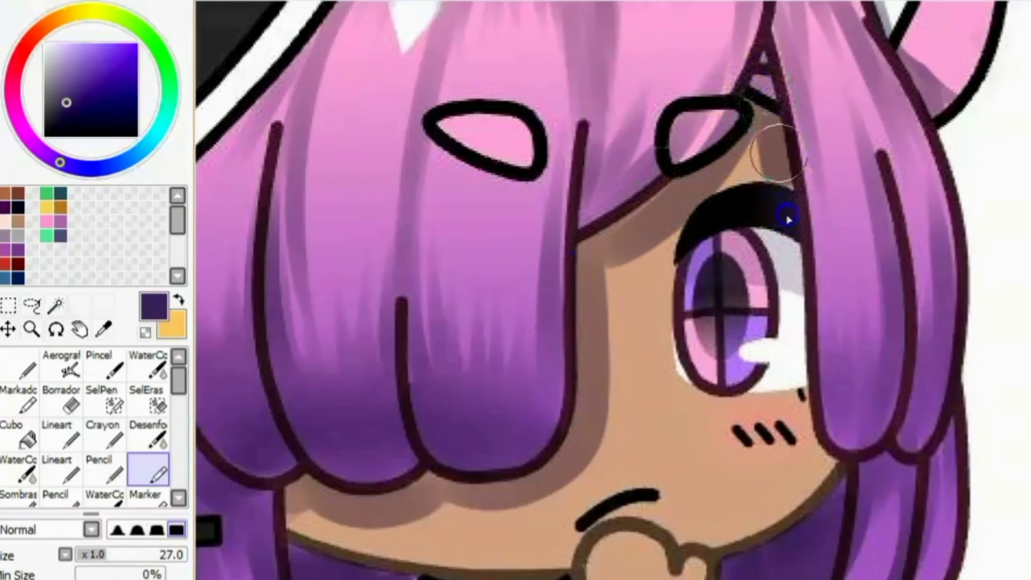
{"action": "left_click_drag", "start_coordinate": [821, 426], "coordinate": [822, 312]}
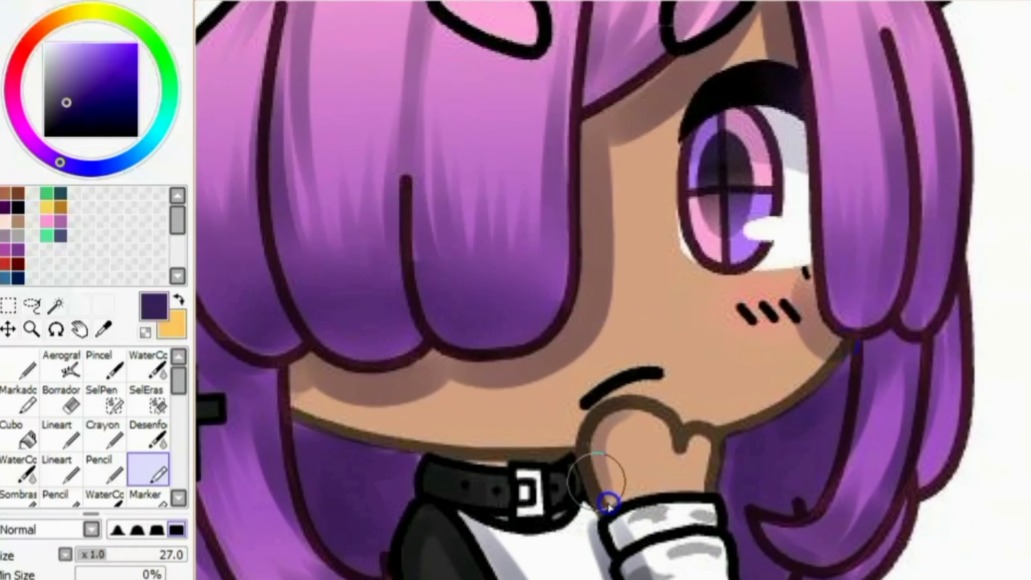
{"action": "left_click_drag", "start_coordinate": [590, 473], "coordinate": [585, 418]}
{"action": "left_click_drag", "start_coordinate": [585, 418], "coordinate": [676, 227]}
{"action": "left_click_drag", "start_coordinate": [594, 196], "coordinate": [597, 170]}
{"action": "left_click_drag", "start_coordinate": [596, 170], "coordinate": [582, 0]}
{"action": "left_click_drag", "start_coordinate": [776, 299], "coordinate": [784, 321]}
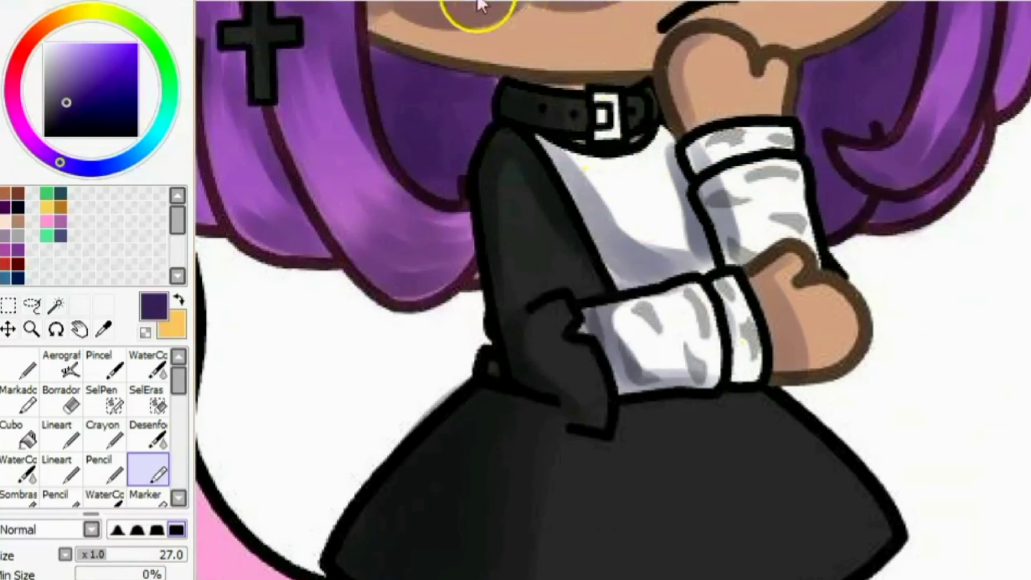
Step: Paint dark purple shadows on the bare thighs below the skirt
{"action": "scroll", "coordinate": [491, 4], "scroll_direction": "down", "scroll_amount": 2}
{"action": "scroll", "coordinate": [475, 388], "scroll_direction": "up", "scroll_amount": 2}
{"action": "left_click_drag", "start_coordinate": [479, 458], "coordinate": [475, 388]}
{"action": "mouse_move", "coordinate": [494, 501]}
{"action": "left_mouse_down"}
{"action": "mouse_move", "coordinate": [511, 428]}
{"action": "mouse_move", "coordinate": [505, 398]}
{"action": "left_mouse_up"}
{"action": "left_click_drag", "start_coordinate": [665, 387], "coordinate": [706, 447]}
{"action": "scroll", "coordinate": [473, 4], "scroll_direction": "down", "scroll_amount": 3}
{"action": "left_click_drag", "start_coordinate": [643, 315], "coordinate": [689, 392]}
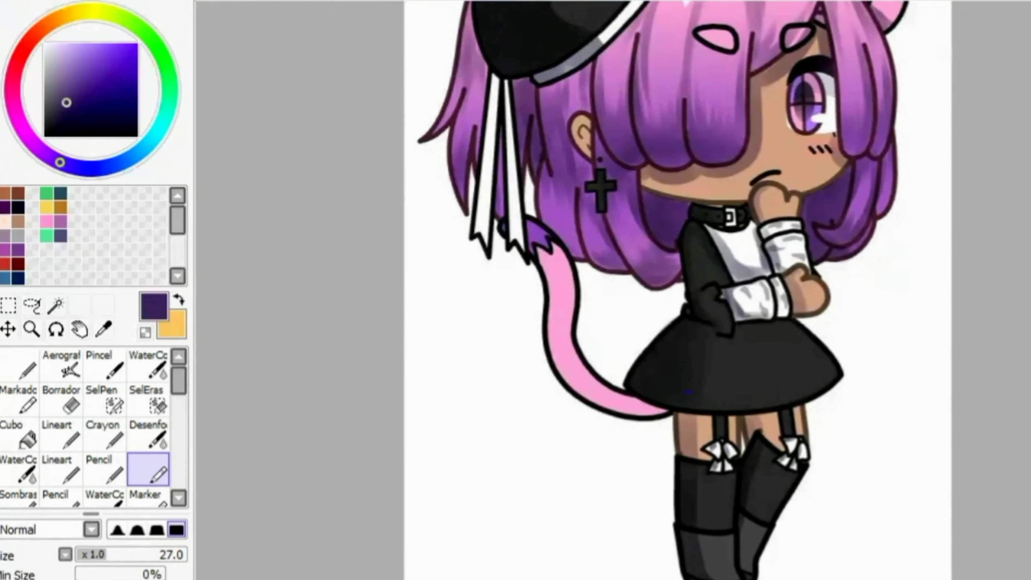
Step: Shade the pink tail along its outer edge and below the purple tip, then refine the shadow with the eraser
{"action": "scroll", "coordinate": [500, 8], "scroll_direction": "up", "scroll_amount": 2}
{"action": "scroll", "coordinate": [472, 76], "scroll_direction": "down", "scroll_amount": 2}
{"action": "left_click_drag", "start_coordinate": [421, 272], "coordinate": [485, 567]}
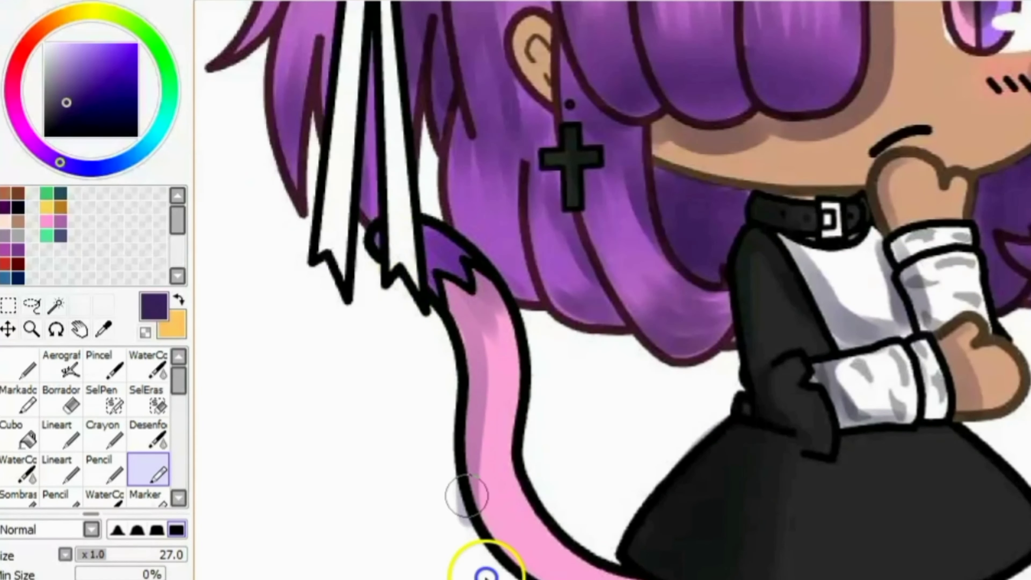
{"action": "scroll", "coordinate": [486, 566], "scroll_direction": "down", "scroll_amount": 1}
{"action": "left_click_drag", "start_coordinate": [467, 508], "coordinate": [553, 557]}
{"action": "key", "text": "ctrl+z"}
{"action": "key", "text": "ctrl+z"}
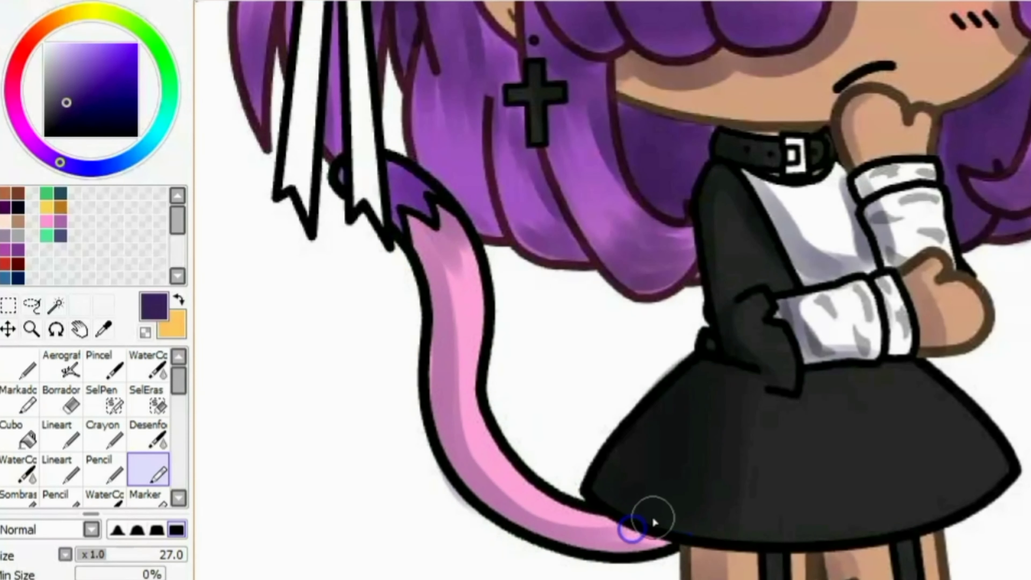
{"action": "left_click", "coordinate": [61, 400]}
{"action": "left_click_drag", "start_coordinate": [459, 266], "coordinate": [589, 530]}
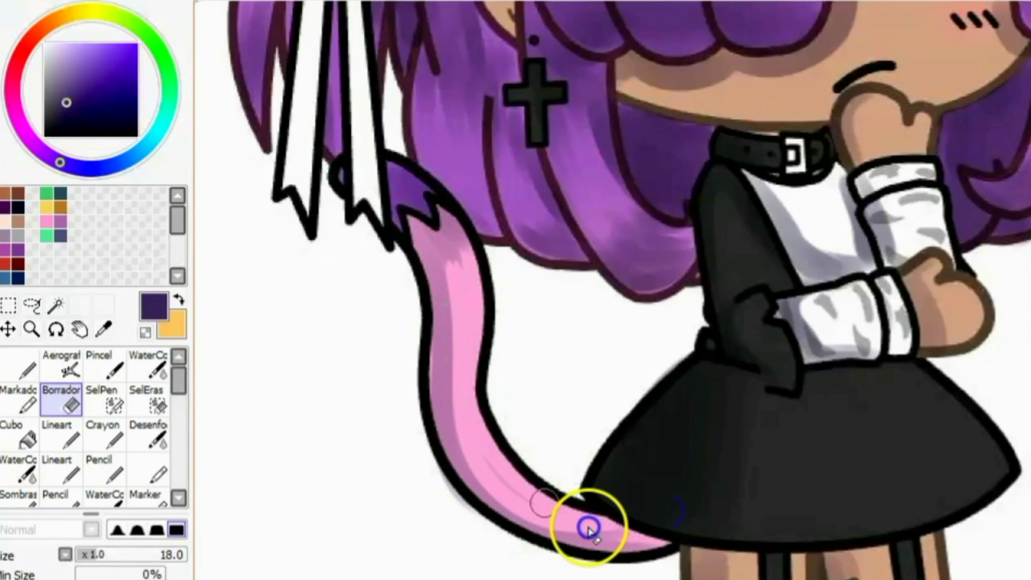
Step: Paint pale lilac highlight strands down the fringe below the beret's edge and the white diamond with the brush at size 10
{"action": "scroll", "coordinate": [513, 519], "scroll_direction": "down", "scroll_amount": 2}
{"action": "scroll", "coordinate": [546, 417], "scroll_direction": "up", "scroll_amount": 2}
{"action": "scroll", "coordinate": [546, 416], "scroll_direction": "down", "scroll_amount": 2}
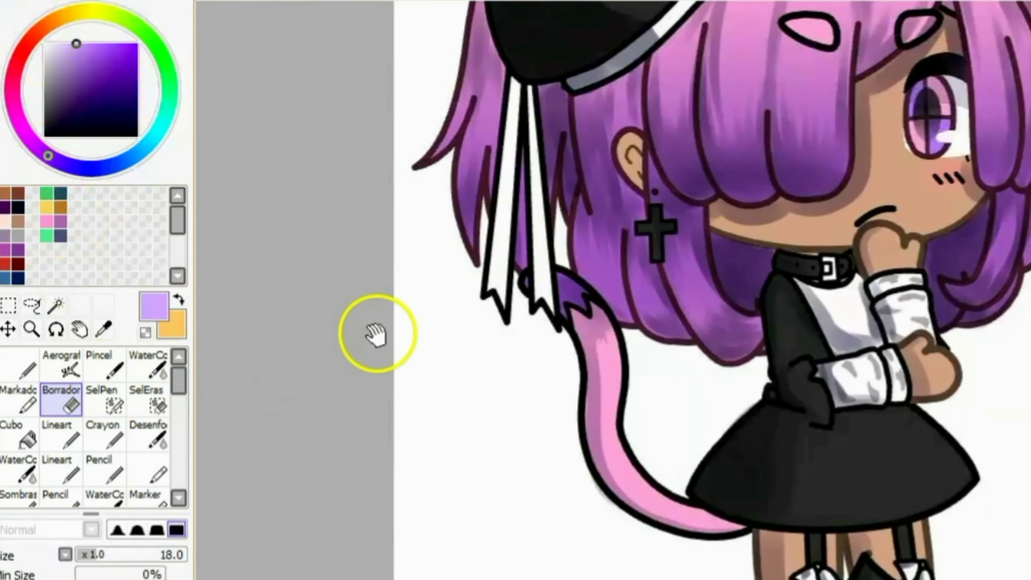
{"action": "left_click_drag", "start_coordinate": [320, 357], "coordinate": [114, 458]}
{"action": "left_click", "coordinate": [148, 469]}
{"action": "left_click_drag", "start_coordinate": [122, 554], "coordinate": [93, 554]}
{"action": "scroll", "coordinate": [506, 333], "scroll_direction": "up", "scroll_amount": 5}
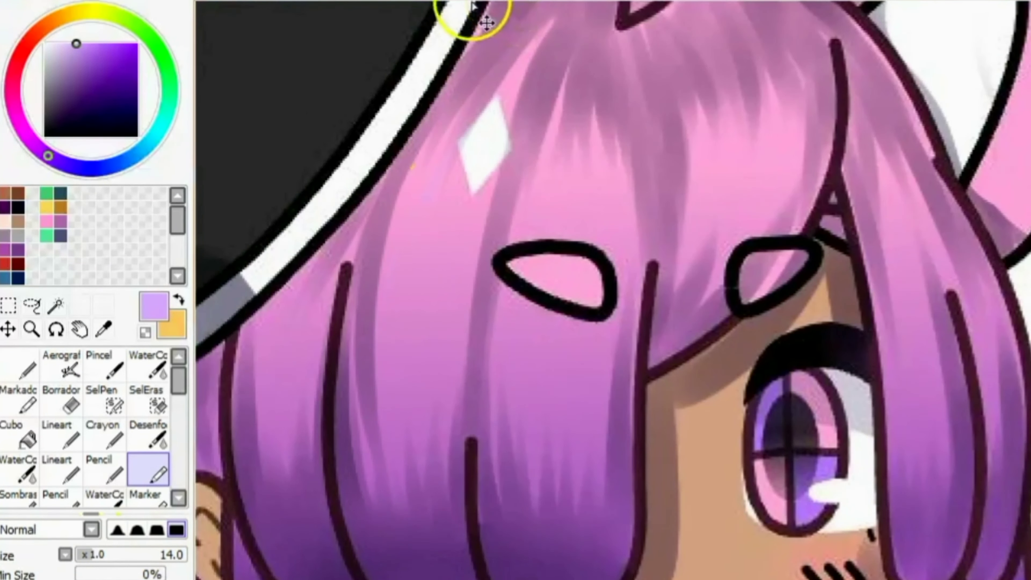
{"action": "scroll", "coordinate": [490, 27], "scroll_direction": "down", "scroll_amount": 2}
{"action": "left_click", "coordinate": [67, 43]}
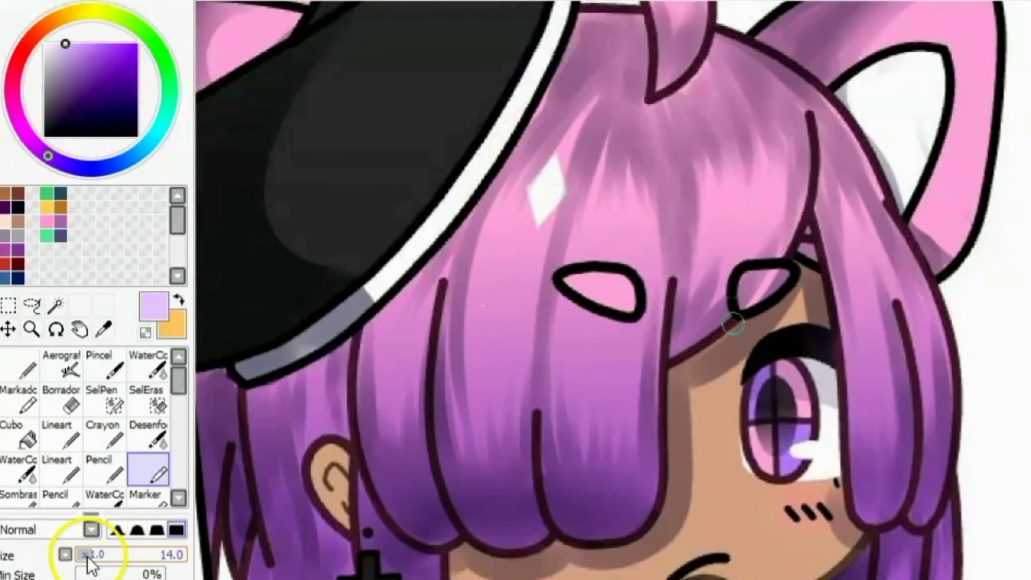
{"action": "left_click_drag", "start_coordinate": [471, 364], "coordinate": [467, 454]}
{"action": "mouse_move", "coordinate": [486, 228]}
{"action": "left_mouse_down"}
{"action": "mouse_move", "coordinate": [486, 359]}
{"action": "mouse_move", "coordinate": [511, 392]}
{"action": "left_mouse_up"}
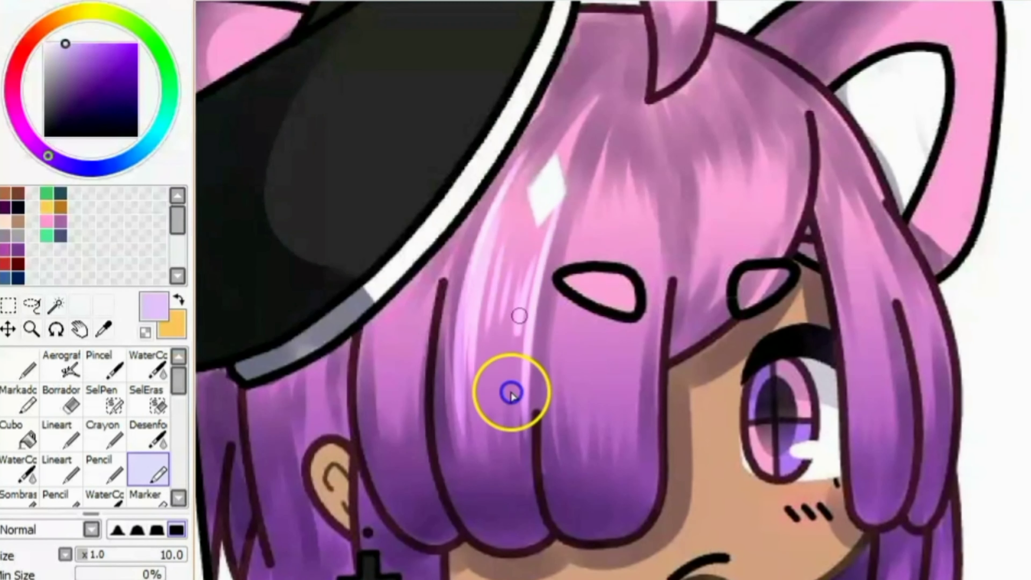
Step: Extend the pale lilac highlight strands across the rest of the fringe and the side locks
{"action": "left_click_drag", "start_coordinate": [568, 407], "coordinate": [603, 183]}
{"action": "left_click_drag", "start_coordinate": [578, 221], "coordinate": [580, 367]}
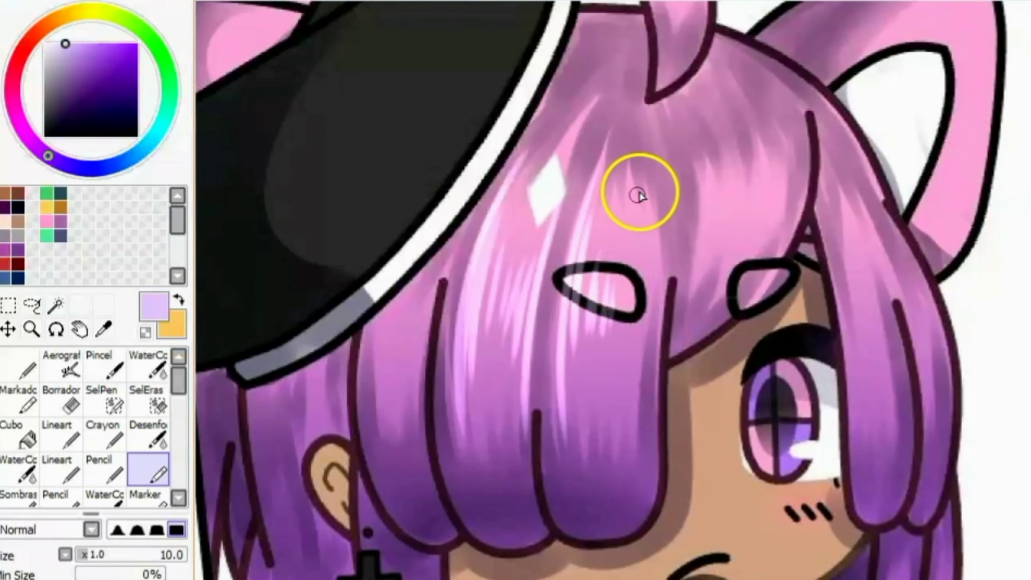
{"action": "left_click_drag", "start_coordinate": [638, 196], "coordinate": [630, 390]}
{"action": "mouse_move", "coordinate": [435, 280]}
{"action": "left_mouse_down"}
{"action": "mouse_move", "coordinate": [409, 370]}
{"action": "mouse_move", "coordinate": [419, 313]}
{"action": "mouse_move", "coordinate": [393, 323]}
{"action": "left_mouse_up"}
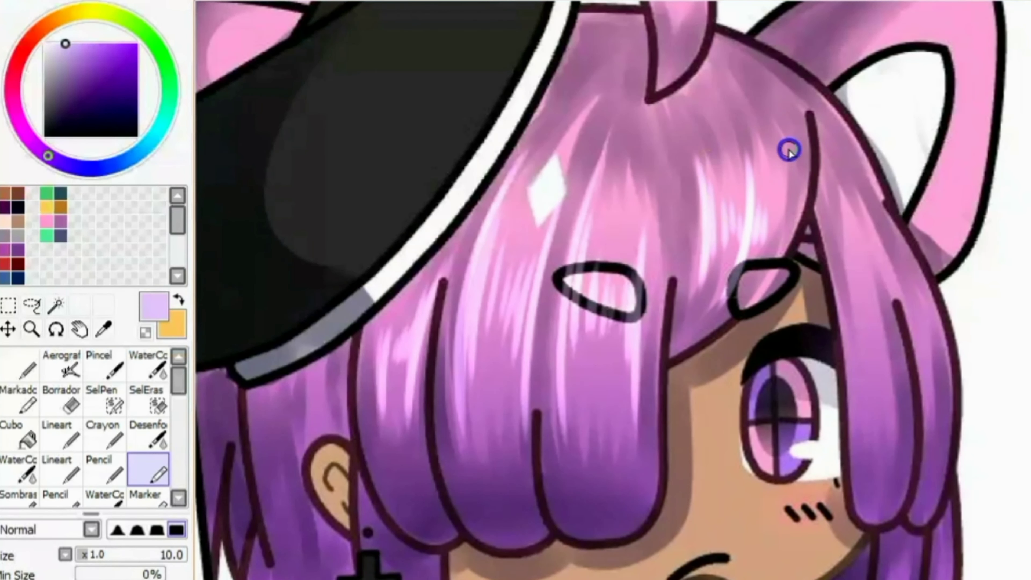
{"action": "left_click_drag", "start_coordinate": [759, 296], "coordinate": [662, 195]}
{"action": "left_click_drag", "start_coordinate": [814, 202], "coordinate": [817, 184]}
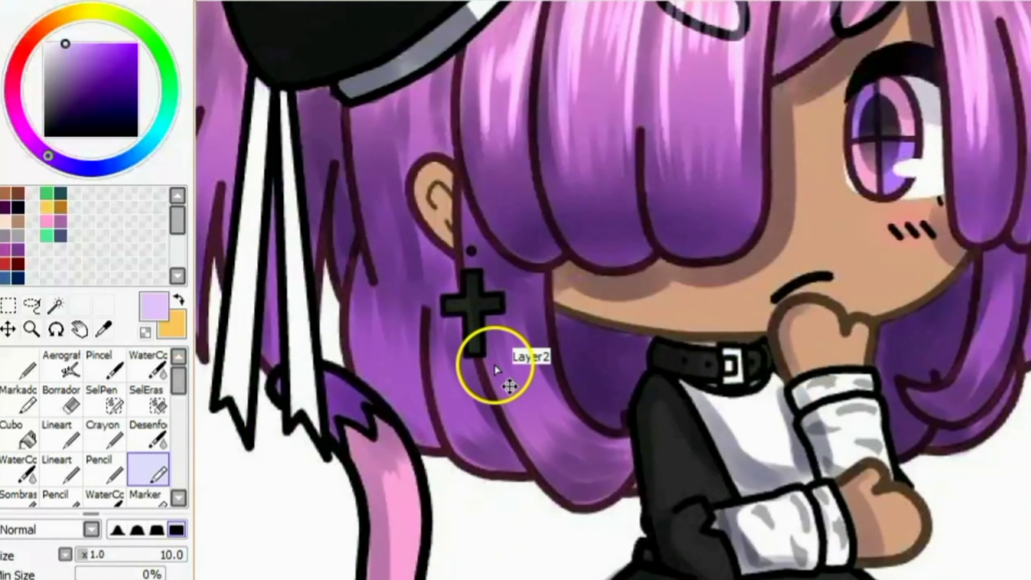
Step: Paint pale lilac highlights on the lower back hair around the cross earring and beside the hand, then touch up the fringe tips
{"action": "mouse_move", "coordinate": [490, 368]}
{"action": "left_mouse_down"}
{"action": "mouse_move", "coordinate": [511, 362]}
{"action": "mouse_move", "coordinate": [516, 404]}
{"action": "left_mouse_up"}
{"action": "left_click_drag", "start_coordinate": [524, 350], "coordinate": [587, 446]}
{"action": "mouse_move", "coordinate": [444, 360]}
{"action": "left_mouse_down"}
{"action": "mouse_move", "coordinate": [479, 441]}
{"action": "mouse_move", "coordinate": [360, 425]}
{"action": "left_mouse_up"}
{"action": "mouse_move", "coordinate": [913, 324]}
{"action": "left_mouse_down"}
{"action": "mouse_move", "coordinate": [891, 438]}
{"action": "mouse_move", "coordinate": [898, 391]}
{"action": "left_mouse_up"}
{"action": "scroll", "coordinate": [617, 329], "scroll_direction": "up", "scroll_amount": 5}
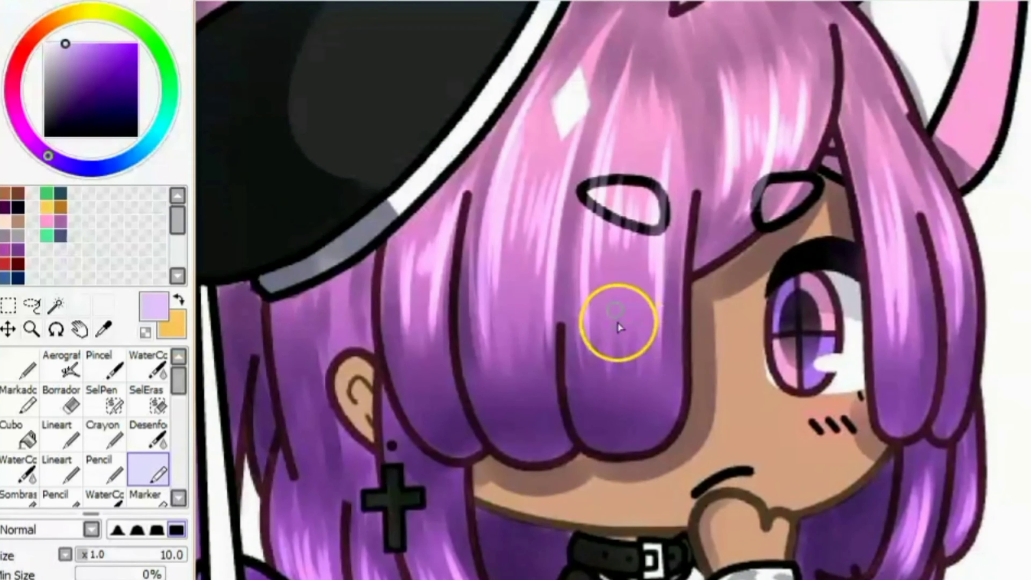
{"action": "mouse_move", "coordinate": [617, 330]}
{"action": "left_mouse_down"}
{"action": "mouse_move", "coordinate": [663, 325]}
{"action": "mouse_move", "coordinate": [681, 412]}
{"action": "left_mouse_up"}
{"action": "left_click", "coordinate": [645, 429]}
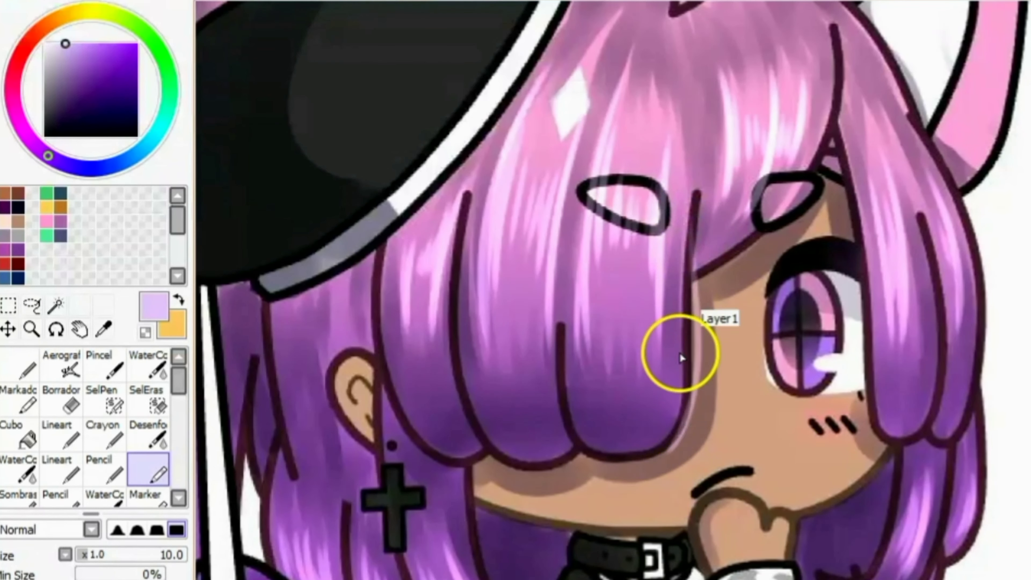
{"action": "scroll", "coordinate": [525, 18], "scroll_direction": "down", "scroll_amount": 2}
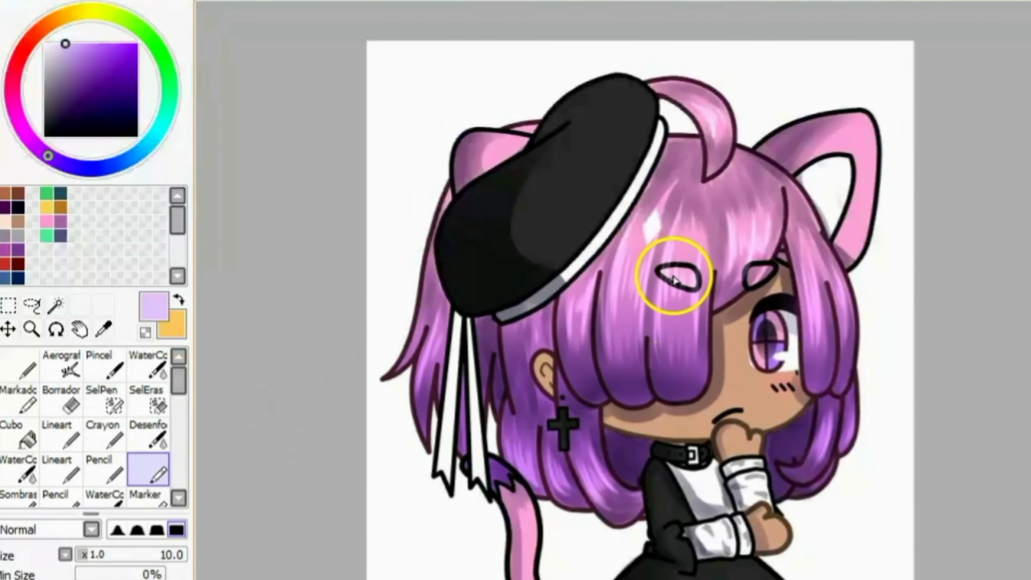
Step: Airbrush a soft lilac glow over the cat ear, the fringe and the lower hair, enlarging the airbrush to size 195
{"action": "left_click", "coordinate": [61, 364]}
{"action": "scroll", "coordinate": [455, 202], "scroll_direction": "up", "scroll_amount": 2}
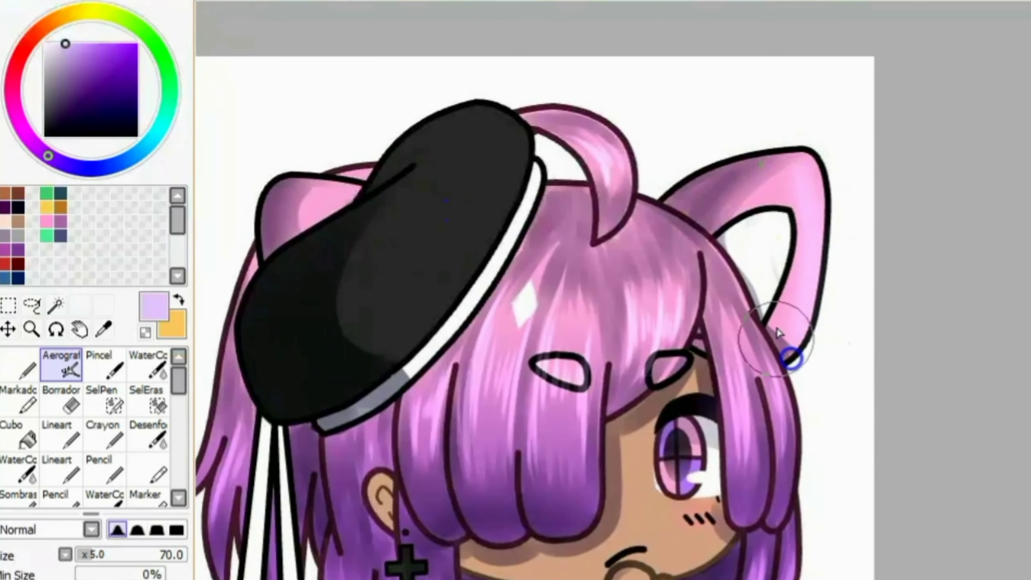
{"action": "left_click", "coordinate": [115, 554]}
{"action": "left_click", "coordinate": [564, 364]}
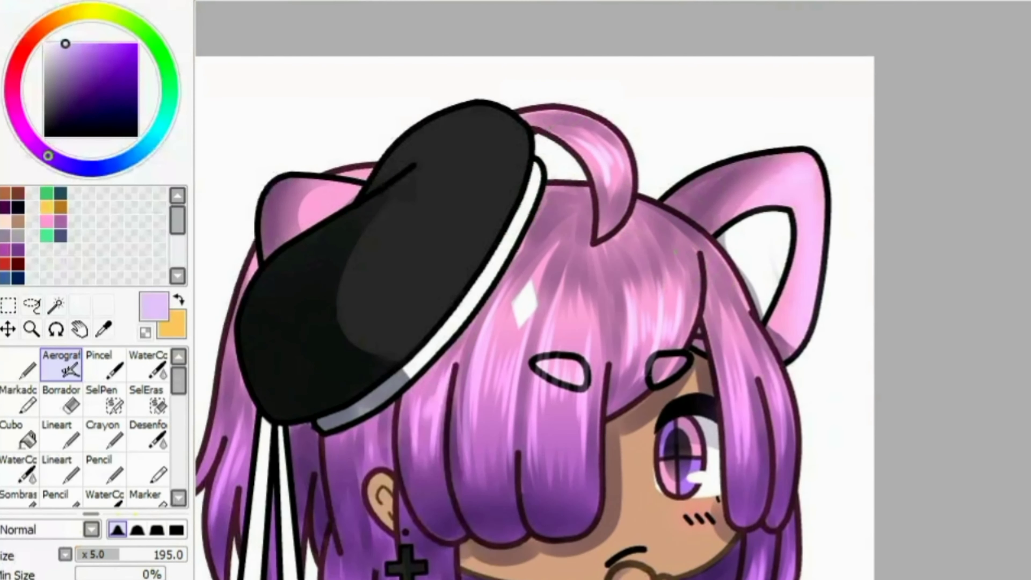
{"action": "left_click", "coordinate": [584, 404]}
{"action": "scroll", "coordinate": [656, 369], "scroll_direction": "down", "scroll_amount": 3}
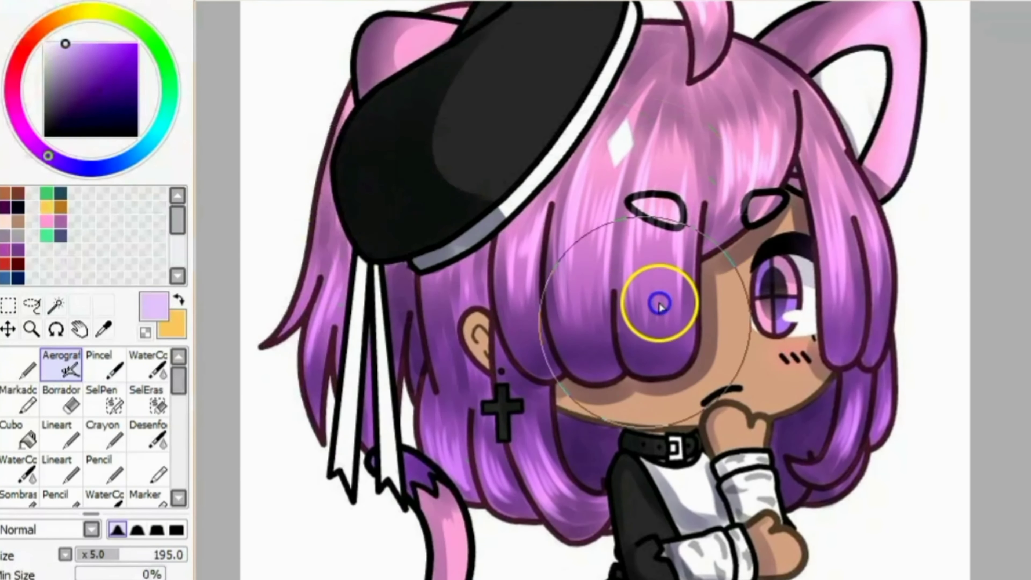
{"action": "left_click_drag", "start_coordinate": [843, 378], "coordinate": [704, 518]}
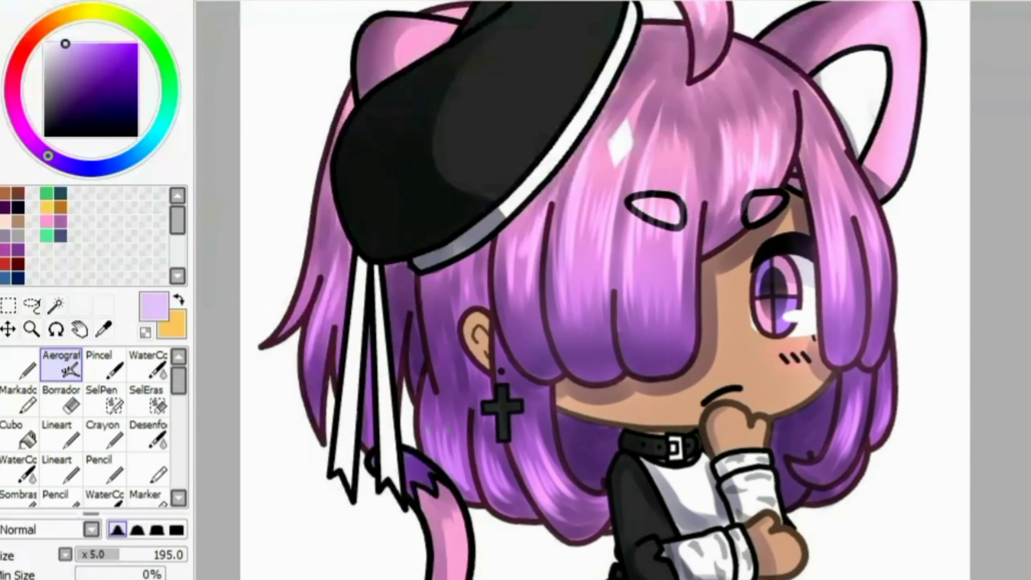
Step: Try the lilac airbrush at size 270, undo the stroke, and add glow to the lower back hair at size 150
{"action": "scroll", "coordinate": [976, 290], "scroll_direction": "up", "scroll_amount": 5}
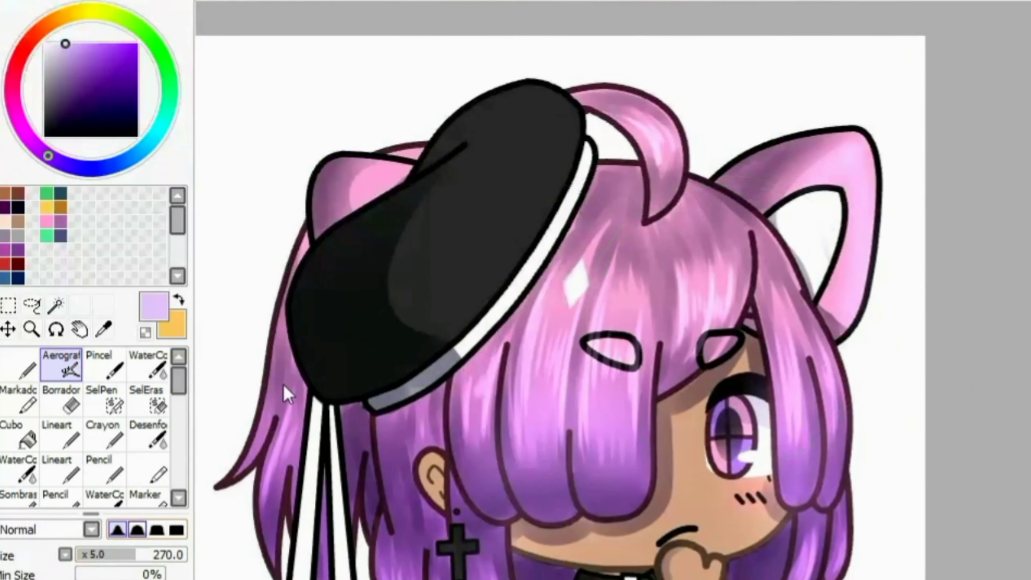
{"action": "left_click_drag", "start_coordinate": [288, 391], "coordinate": [461, 302]}
{"action": "key", "text": "ctrl+z"}
{"action": "scroll", "coordinate": [805, 472], "scroll_direction": "down", "scroll_amount": 5}
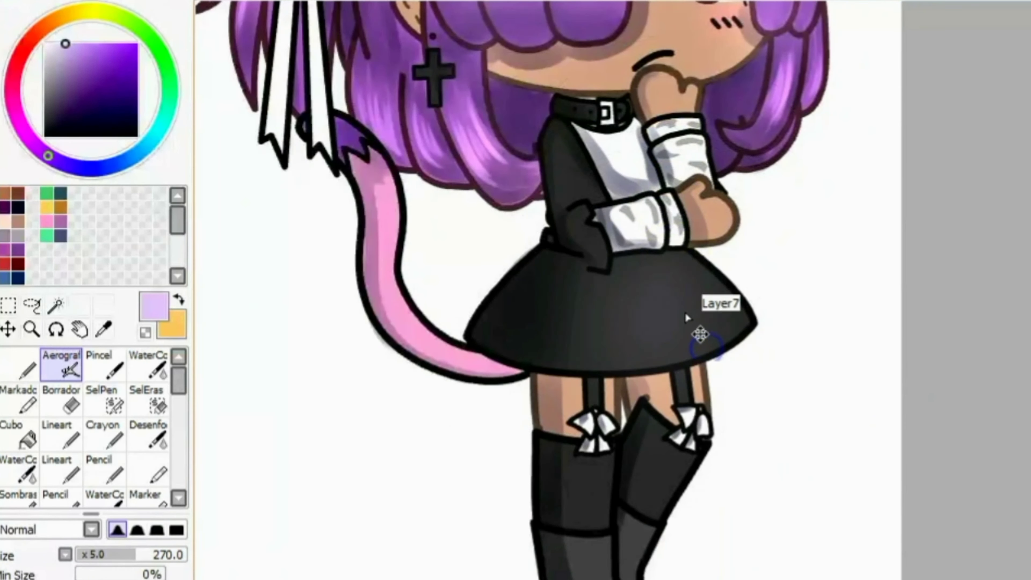
{"action": "scroll", "coordinate": [380, 224], "scroll_direction": "up", "scroll_amount": 5}
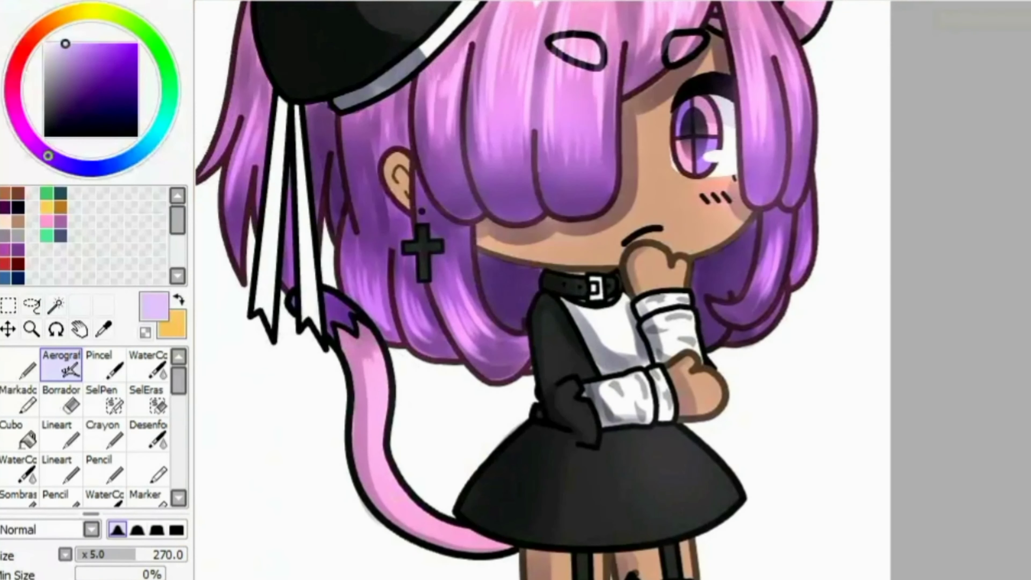
{"action": "left_click", "coordinate": [778, 288]}
{"action": "left_click_drag", "start_coordinate": [748, 302], "coordinate": [758, 412]}
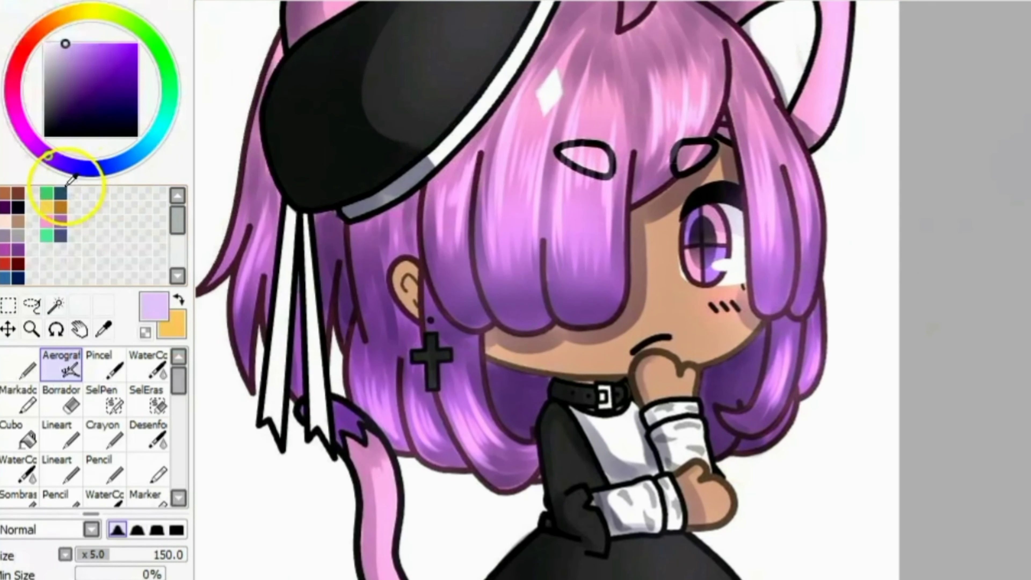
Step: Airbrush soft deep blue shadows at size 95 on the hair under the beret, around the crown and in the lower back hair
{"action": "left_click", "coordinate": [80, 168]}
{"action": "left_click", "coordinate": [88, 85]}
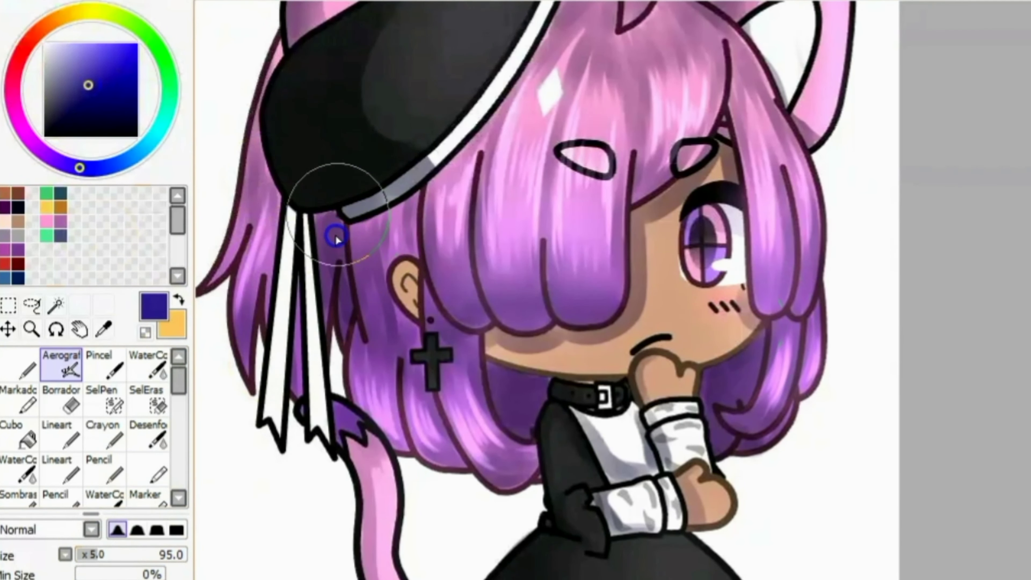
{"action": "left_click_drag", "start_coordinate": [360, 225], "coordinate": [361, 410]}
{"action": "mouse_move", "coordinate": [746, 174]}
{"action": "left_mouse_down"}
{"action": "mouse_move", "coordinate": [684, 27]}
{"action": "mouse_move", "coordinate": [609, 24]}
{"action": "left_mouse_up"}
{"action": "left_click_drag", "start_coordinate": [640, 428], "coordinate": [439, 438]}
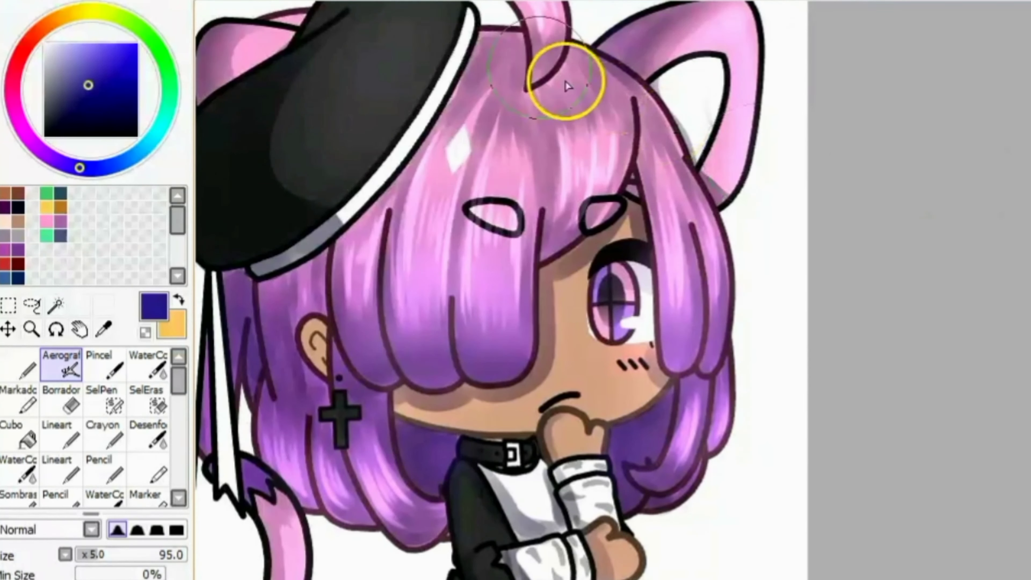
Step: Airbrush a dark purple shadow over the upper half of the iris at size 35
{"action": "scroll", "coordinate": [567, 87], "scroll_direction": "up", "scroll_amount": 5}
{"action": "left_click", "coordinate": [51, 156]}
{"action": "left_click", "coordinate": [77, 94]}
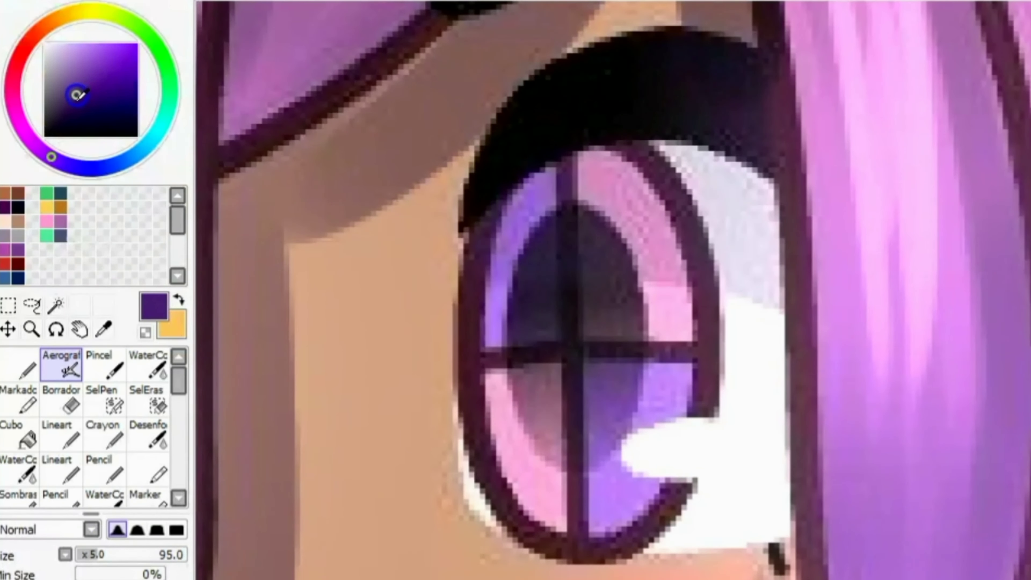
{"action": "left_click", "coordinate": [87, 554]}
{"action": "mouse_move", "coordinate": [569, 284]}
{"action": "left_mouse_down"}
{"action": "mouse_move", "coordinate": [664, 246]}
{"action": "mouse_move", "coordinate": [589, 405]}
{"action": "mouse_move", "coordinate": [617, 150]}
{"action": "left_mouse_up"}
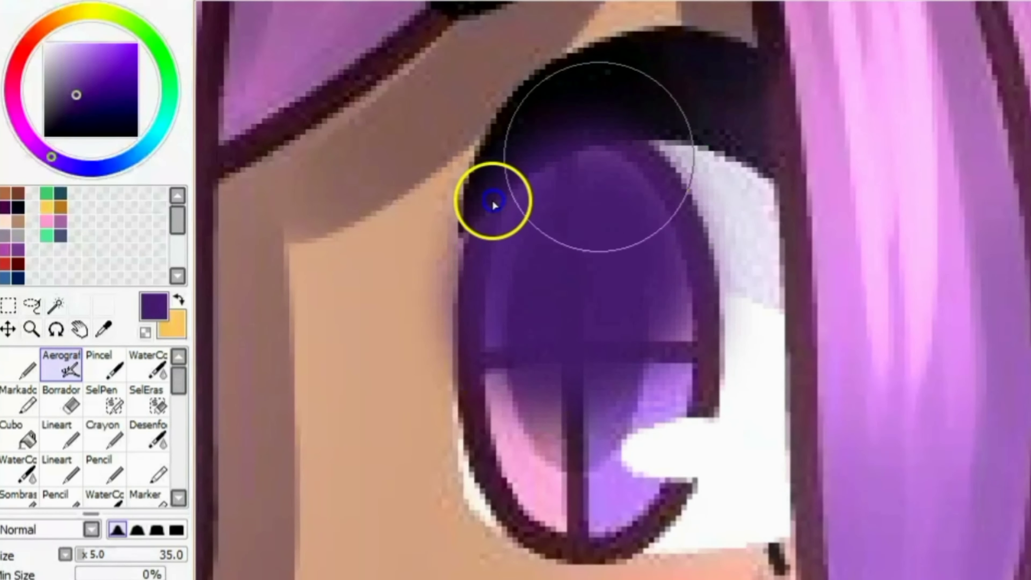
{"action": "key", "text": "ctrl+z"}
Step: Clean up the iris shadow that spills around the eye with the eraser at size 18
{"action": "left_click", "coordinate": [61, 400]}
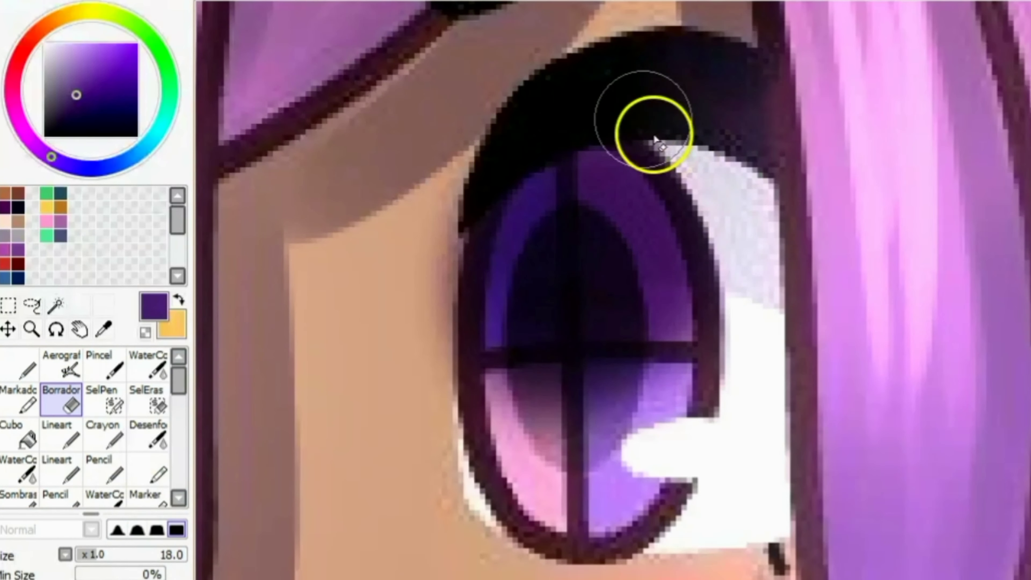
{"action": "key", "text": "ctrl+z"}
{"action": "scroll", "coordinate": [479, 4], "scroll_direction": "down", "scroll_amount": 5}
{"action": "scroll", "coordinate": [479, 4], "scroll_direction": "up", "scroll_amount": 5}
{"action": "scroll", "coordinate": [527, 121], "scroll_direction": "down", "scroll_amount": 5}
{"action": "scroll", "coordinate": [564, 82], "scroll_direction": "up", "scroll_amount": 5}
{"action": "scroll", "coordinate": [451, 11], "scroll_direction": "down", "scroll_amount": 5}
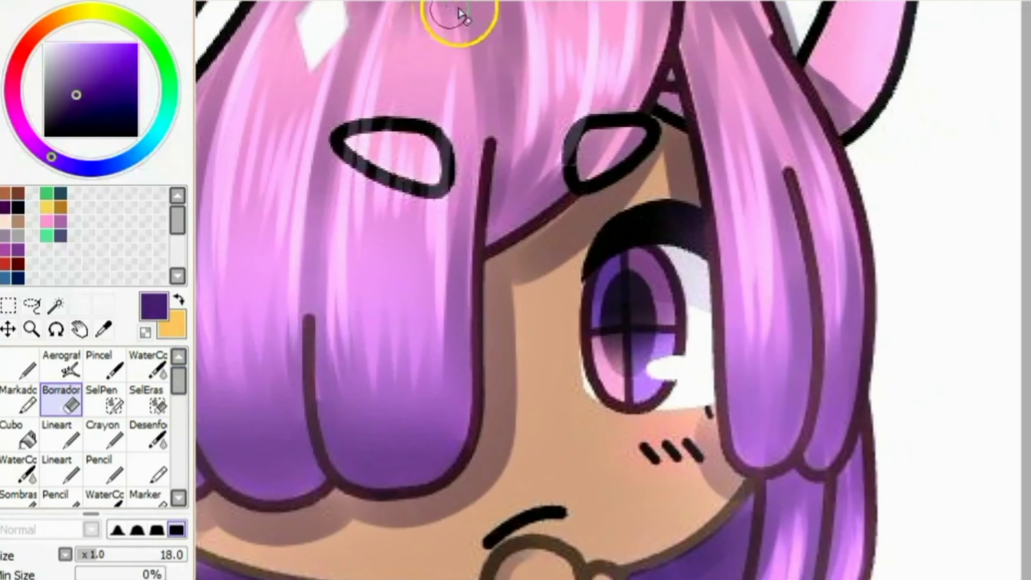
Step: Fill the iris's upper right quarter with magenta using the Pincel brush at size 15, then erase the overflow along the lines
{"action": "scroll", "coordinate": [451, 11], "scroll_direction": "up", "scroll_amount": 5}
{"action": "left_click", "coordinate": [30, 139]}
{"action": "left_click", "coordinate": [103, 364]}
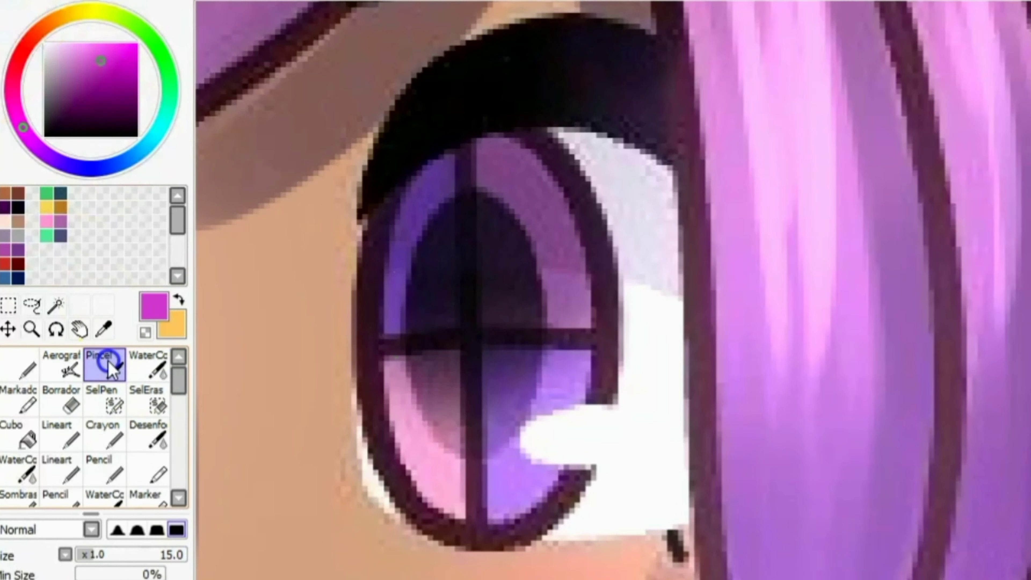
{"action": "mouse_move", "coordinate": [493, 146]}
{"action": "left_mouse_down"}
{"action": "mouse_move", "coordinate": [490, 322]}
{"action": "mouse_move", "coordinate": [532, 311]}
{"action": "mouse_move", "coordinate": [572, 243]}
{"action": "left_mouse_up"}
{"action": "left_click", "coordinate": [57, 406]}
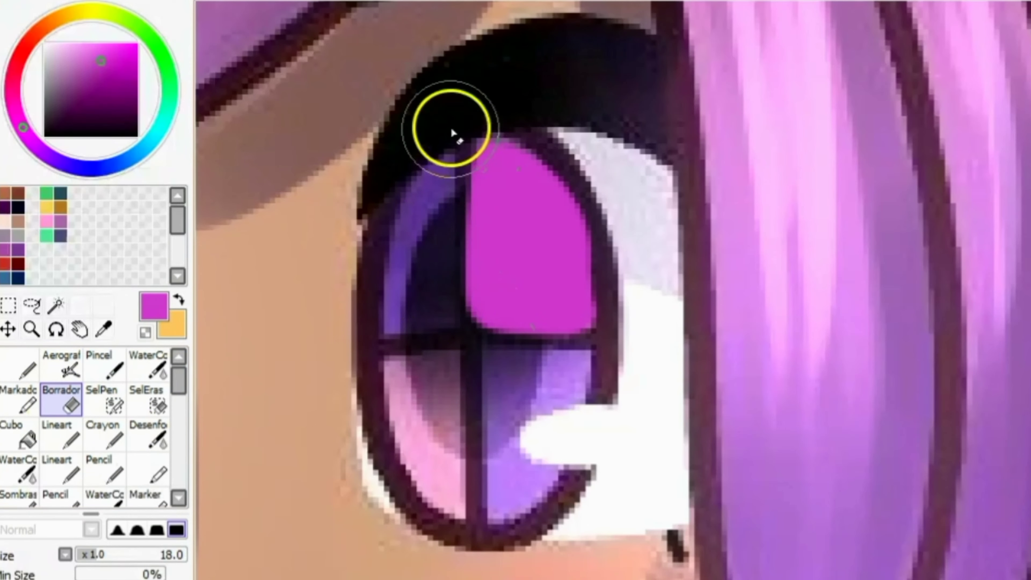
{"action": "mouse_move", "coordinate": [451, 131]}
{"action": "left_mouse_down"}
{"action": "mouse_move", "coordinate": [545, 148]}
{"action": "mouse_move", "coordinate": [604, 220]}
{"action": "left_mouse_up"}
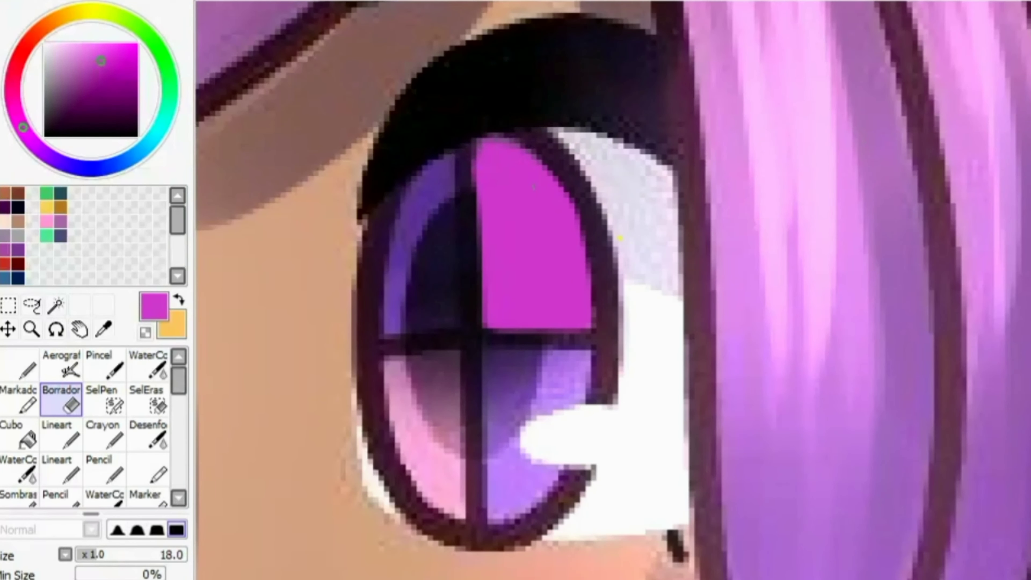
Step: Paint the iris's lower left quarter magenta and erase the colour spilling over its outline
{"action": "left_click", "coordinate": [104, 363]}
{"action": "mouse_move", "coordinate": [456, 364]}
{"action": "left_mouse_down"}
{"action": "mouse_move", "coordinate": [428, 444]}
{"action": "mouse_move", "coordinate": [416, 427]}
{"action": "left_mouse_up"}
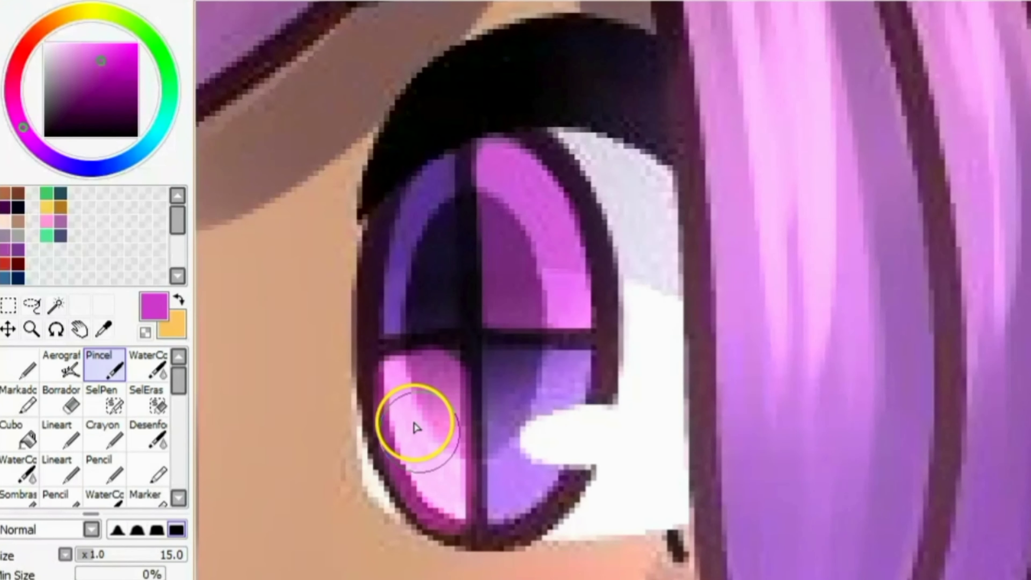
{"action": "key", "text": "e"}
{"action": "left_click", "coordinate": [414, 362]}
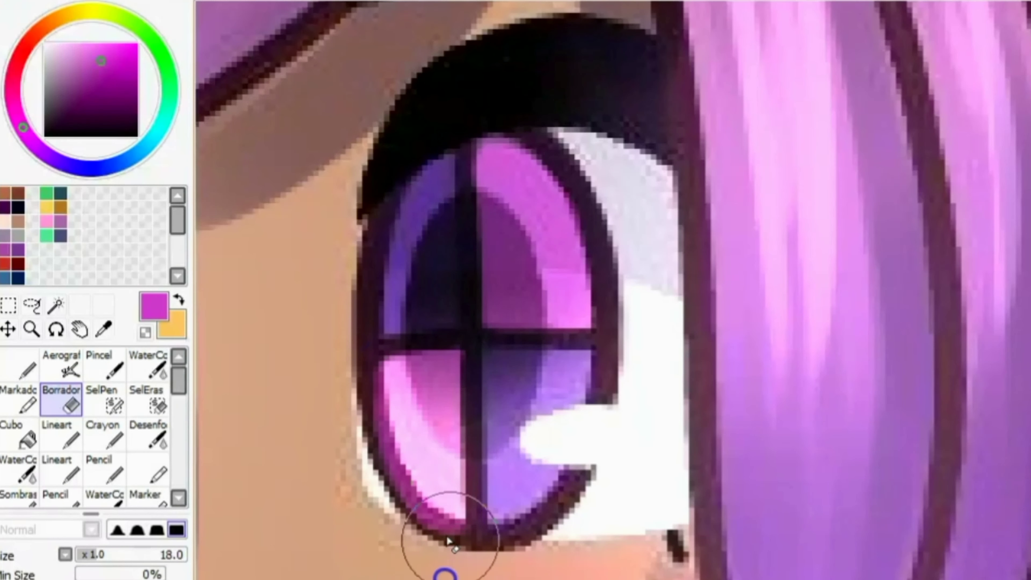
{"action": "left_click", "coordinate": [360, 324]}
{"action": "key", "text": "ctrl+z"}
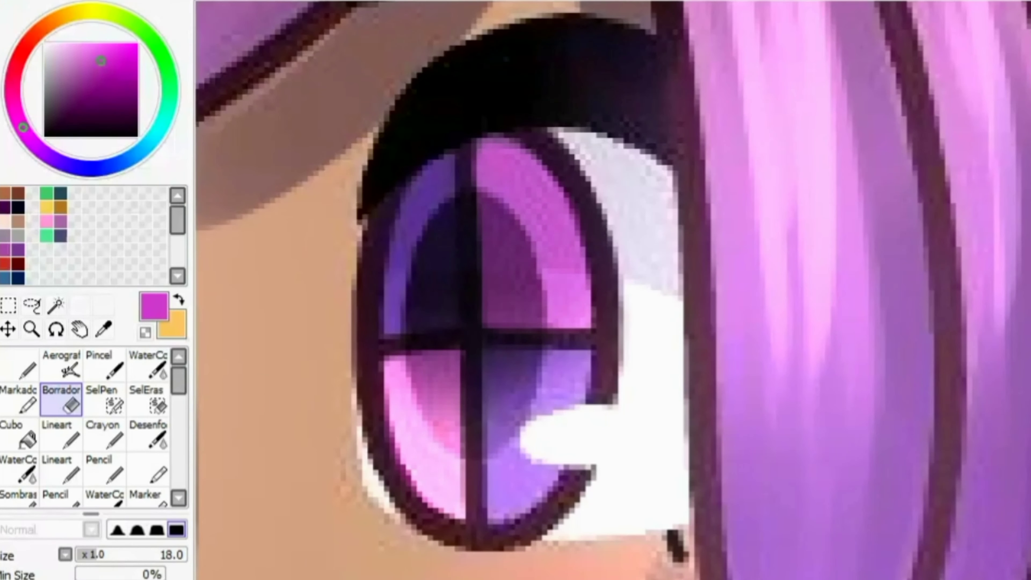
Step: Fill the iris's upper left and lower right quarters with deep purple using the Pincel brush at size 15
{"action": "left_click", "coordinate": [62, 163]}
{"action": "left_click", "coordinate": [71, 93]}
{"action": "left_click", "coordinate": [105, 364]}
{"action": "mouse_move", "coordinate": [422, 171]}
{"action": "left_mouse_down"}
{"action": "mouse_move", "coordinate": [431, 264]}
{"action": "mouse_move", "coordinate": [418, 317]}
{"action": "left_mouse_up"}
{"action": "mouse_move", "coordinate": [511, 357]}
{"action": "left_mouse_down"}
{"action": "mouse_move", "coordinate": [545, 453]}
{"action": "mouse_move", "coordinate": [502, 526]}
{"action": "left_mouse_up"}
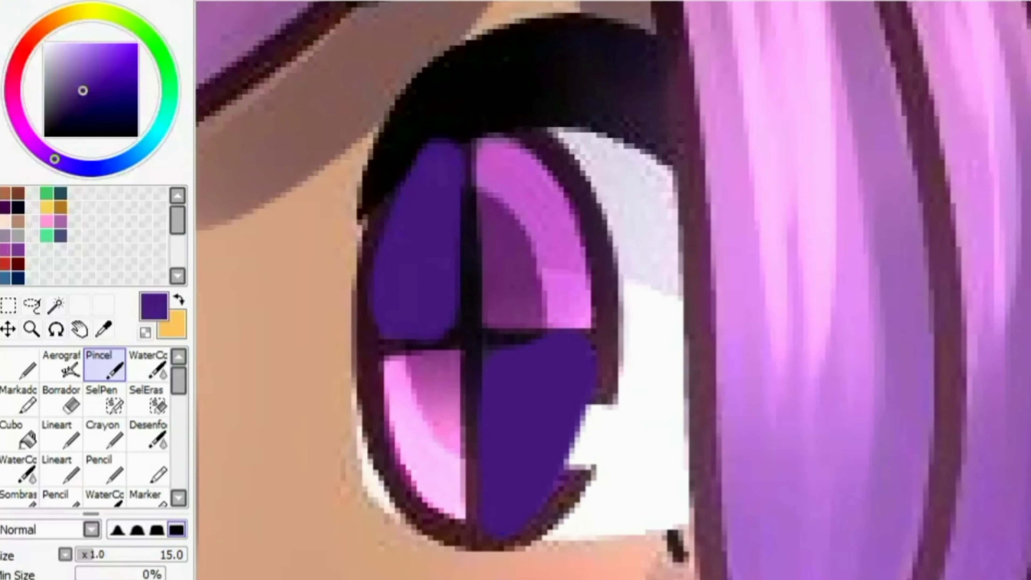
Step: Trim the purple overflow along the iris outline and the cross-shaped pupil with the eraser at size 4.9
{"action": "left_click", "coordinate": [61, 400]}
{"action": "left_click", "coordinate": [65, 554]}
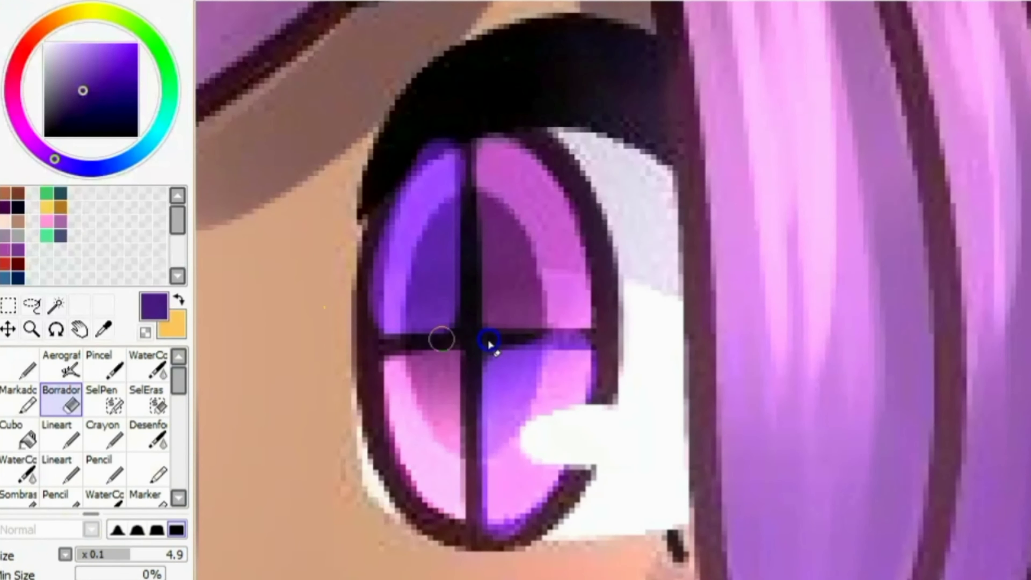
{"action": "left_click", "coordinate": [450, 561]}
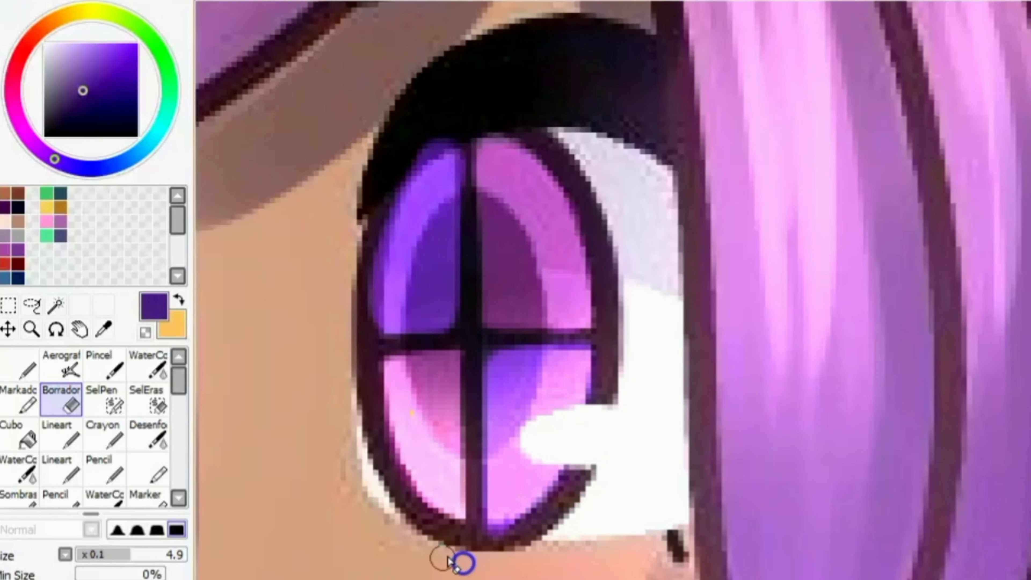
{"action": "mouse_move", "coordinate": [427, 166]}
{"action": "left_mouse_down"}
{"action": "mouse_move", "coordinate": [379, 299]}
{"action": "mouse_move", "coordinate": [463, 321]}
{"action": "left_mouse_up"}
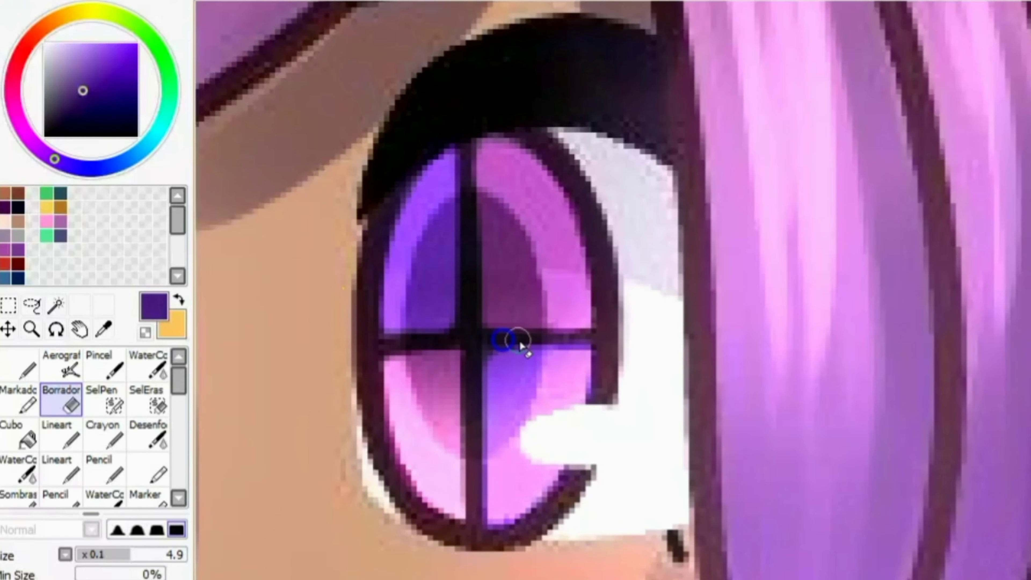
{"action": "scroll", "coordinate": [479, 6], "scroll_direction": "down", "scroll_amount": 3}
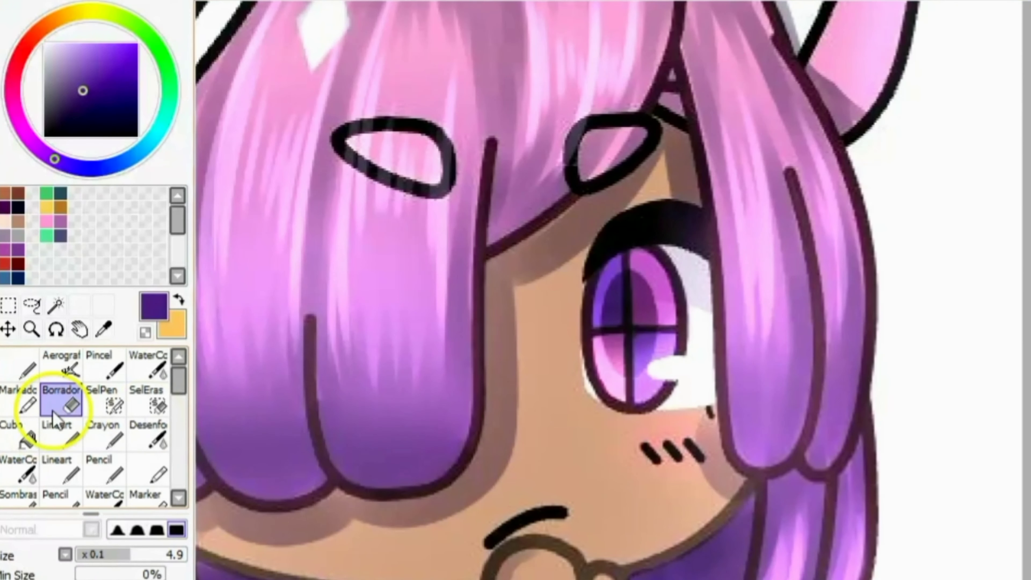
Step: Tint the outer part of the upper eyelash deep purple with the Aerograf brush at size 35, then erase the overflow around it
{"action": "left_click", "coordinate": [61, 363]}
{"action": "left_click_drag", "start_coordinate": [669, 209], "coordinate": [715, 251]}
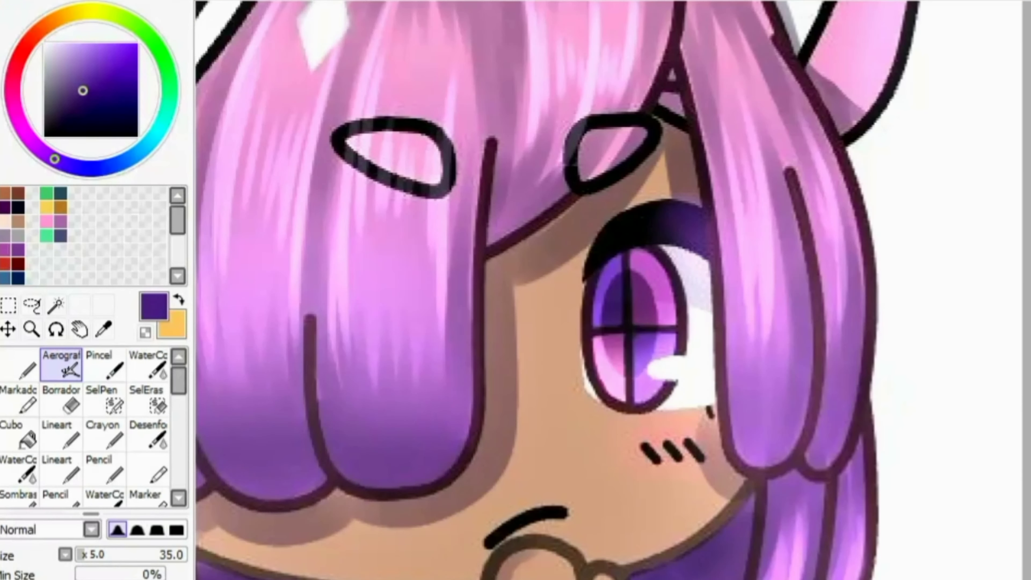
{"action": "key", "text": "e"}
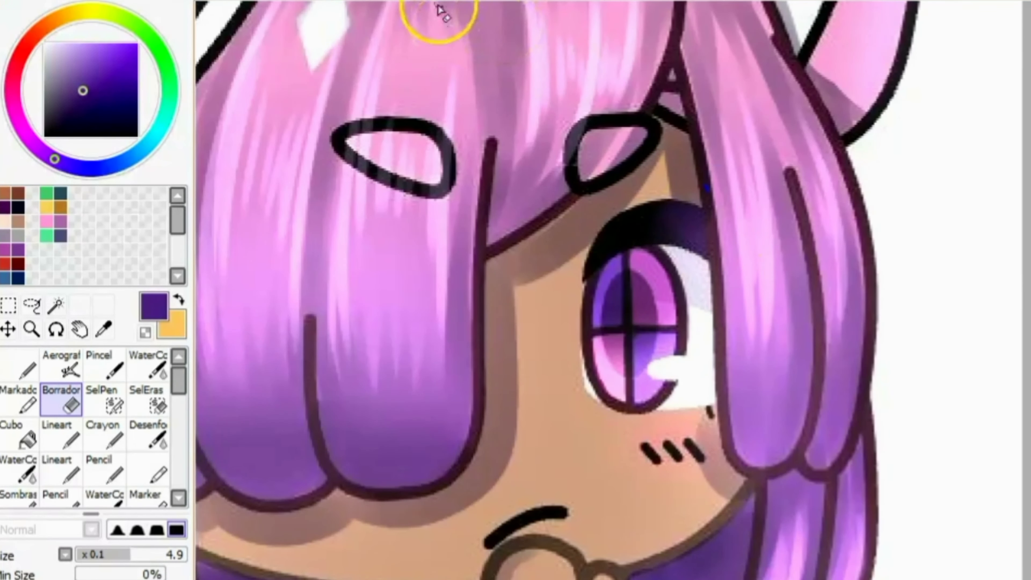
Step: Sample the white of the diamond sparkle on the fringe and draw a second, filled sparkle beside it with a size 2.7 brush
{"action": "scroll", "coordinate": [455, 30], "scroll_direction": "down", "scroll_amount": 5}
{"action": "scroll", "coordinate": [585, 284], "scroll_direction": "up", "scroll_amount": 6}
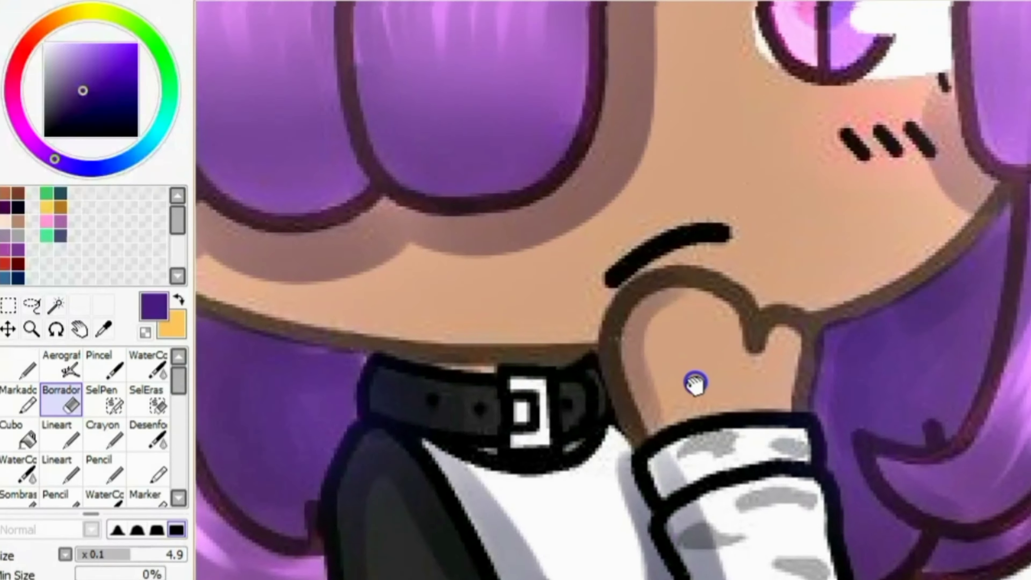
{"action": "scroll", "coordinate": [695, 382], "scroll_direction": "up", "scroll_amount": 10}
{"action": "left_click", "coordinate": [337, 284], "text": "alt"}
{"action": "key", "text": "n"}
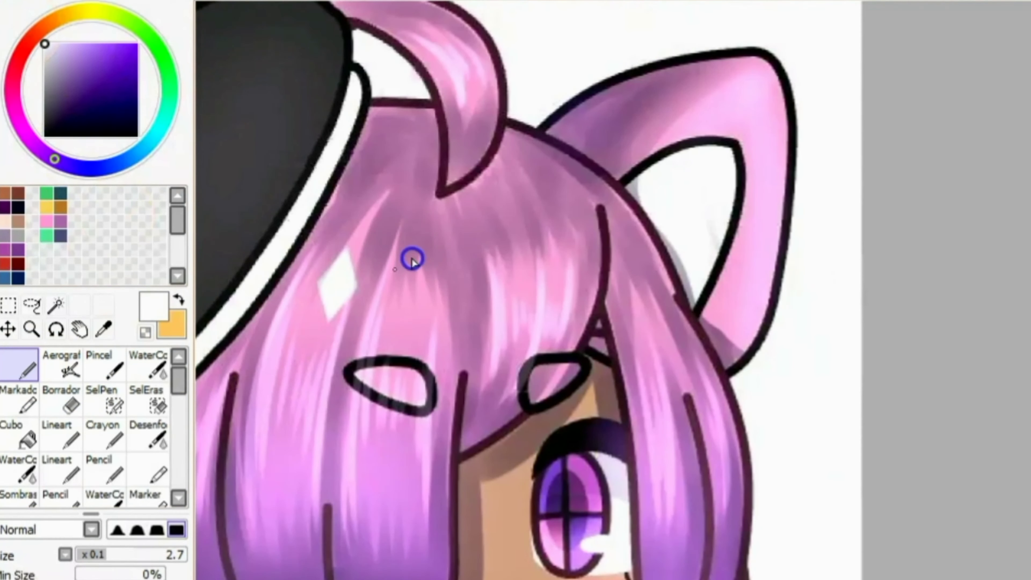
{"action": "mouse_move", "coordinate": [425, 259]}
{"action": "left_mouse_down"}
{"action": "mouse_move", "coordinate": [395, 260]}
{"action": "mouse_move", "coordinate": [416, 285]}
{"action": "left_mouse_up"}
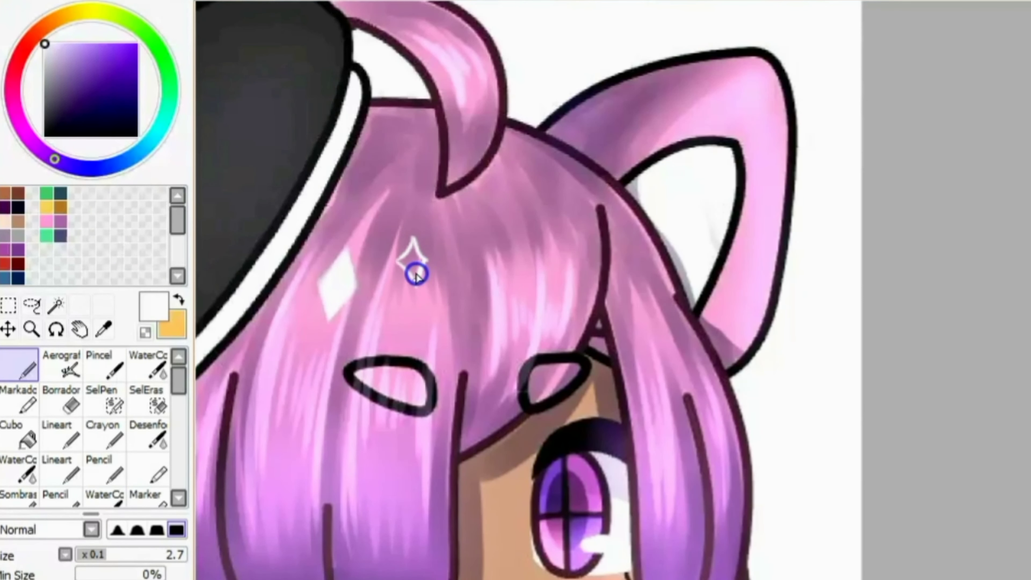
{"action": "scroll", "coordinate": [416, 274], "scroll_direction": "up", "scroll_amount": 3}
{"action": "scroll", "coordinate": [416, 274], "scroll_direction": "down", "scroll_amount": 3}
{"action": "scroll", "coordinate": [579, 238], "scroll_direction": "up", "scroll_amount": 2}
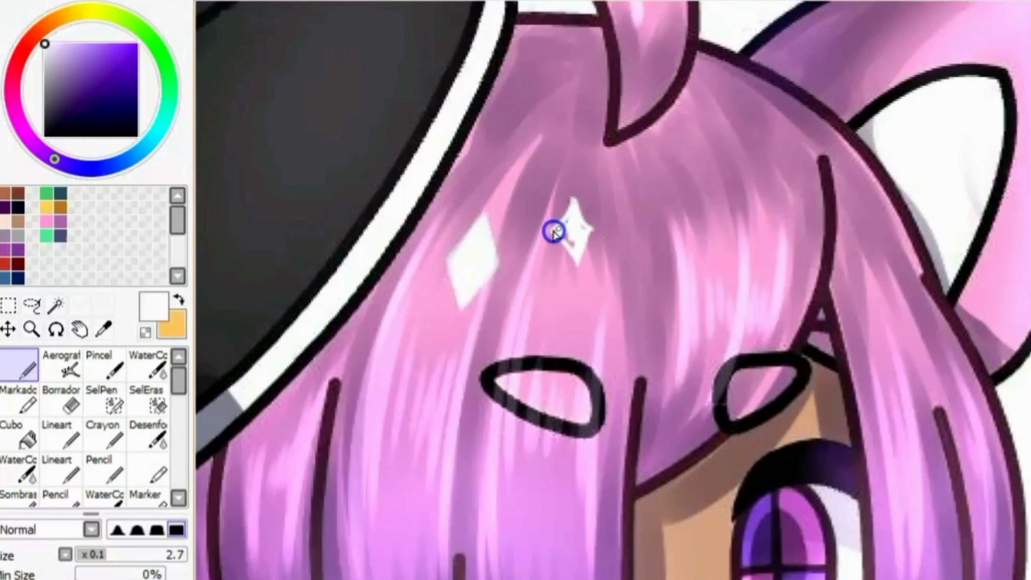
Step: Trim the new sparkle's curved points into a plain diamond shape with the Borrador eraser at size 6.1
{"action": "key", "text": "e"}
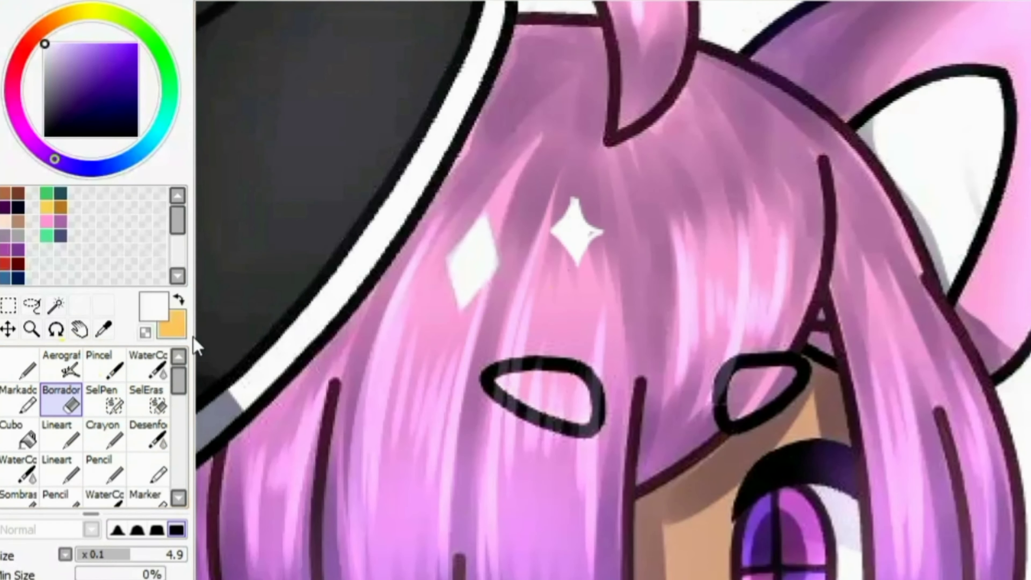
{"action": "left_click", "coordinate": [142, 555]}
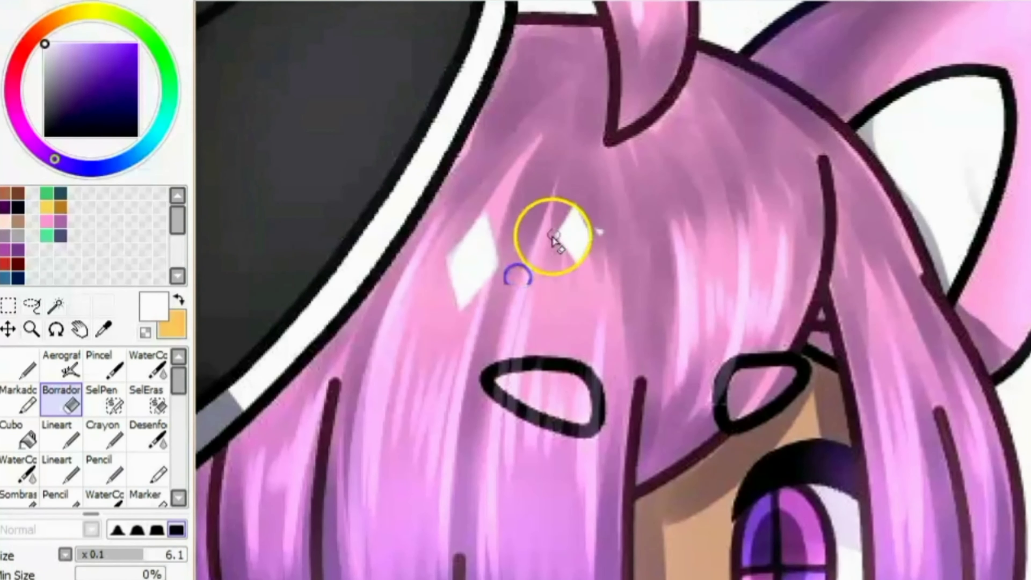
{"action": "scroll", "coordinate": [595, 219], "scroll_direction": "down", "scroll_amount": 5}
{"action": "key", "text": "e"}
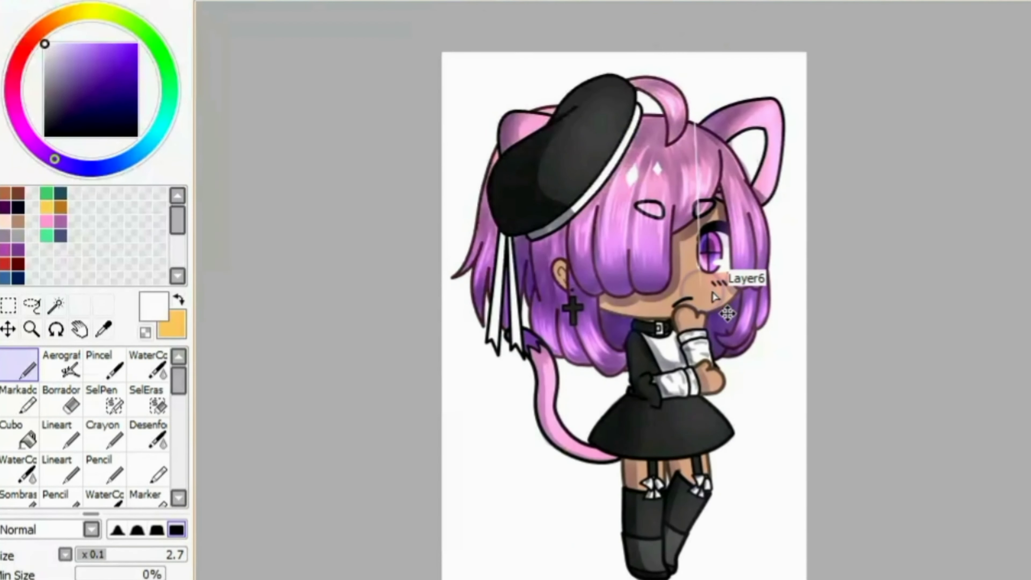